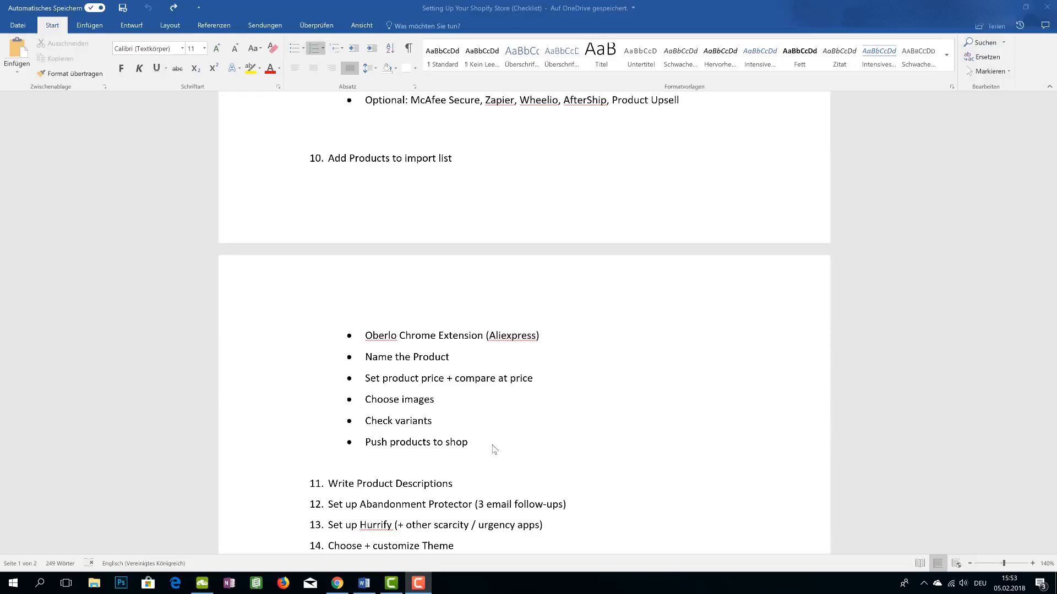
Bring Chrome forward and scroll through the store's product page
left_click(337, 583)
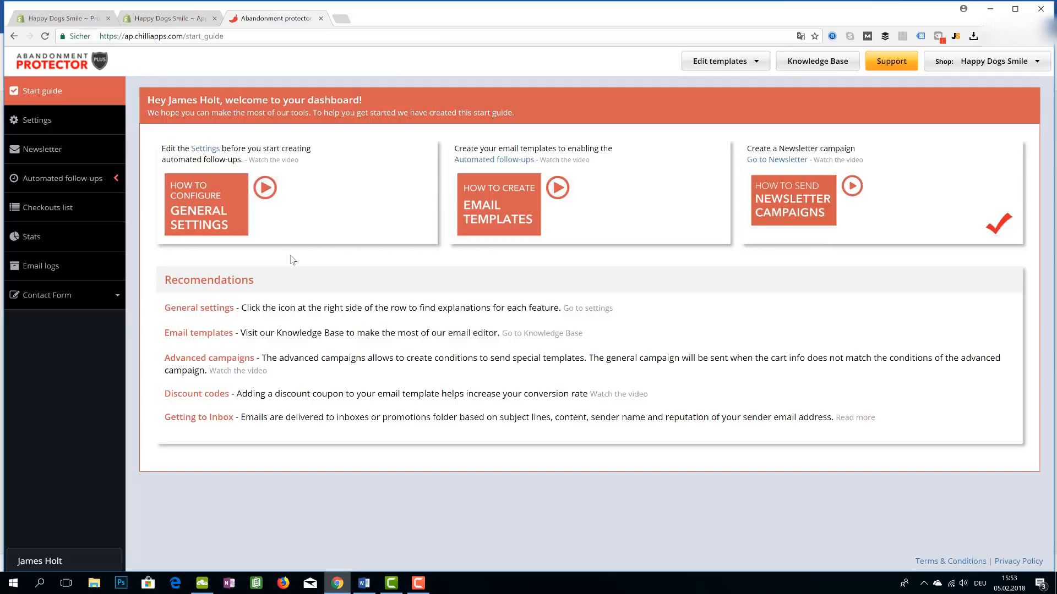
left_click(55, 18)
scroll(502, 384, "down", 10)
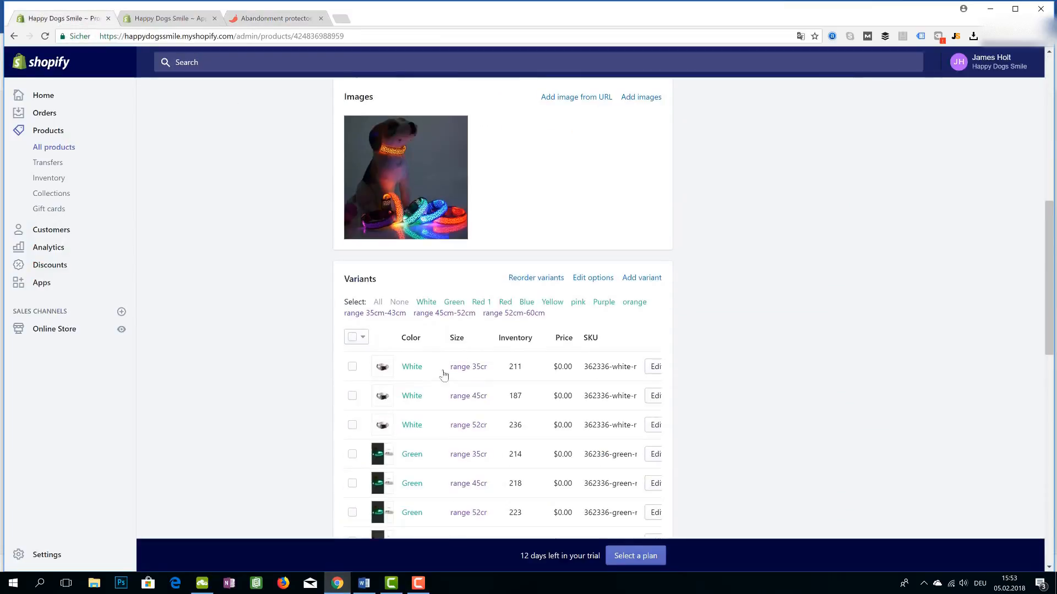
scroll(831, 468, "up", 5)
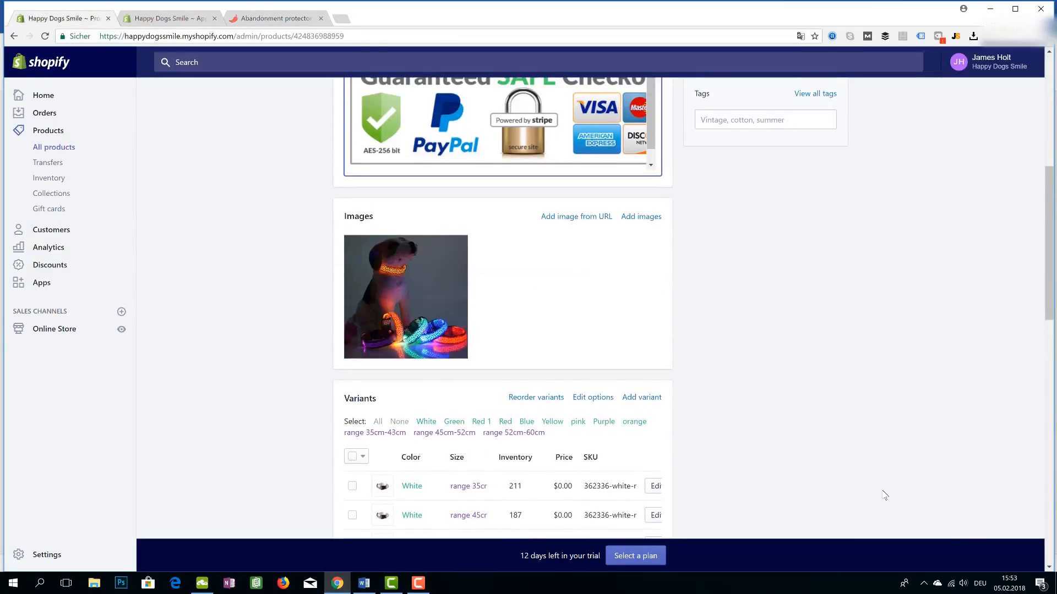
scroll(853, 505, "up", 4)
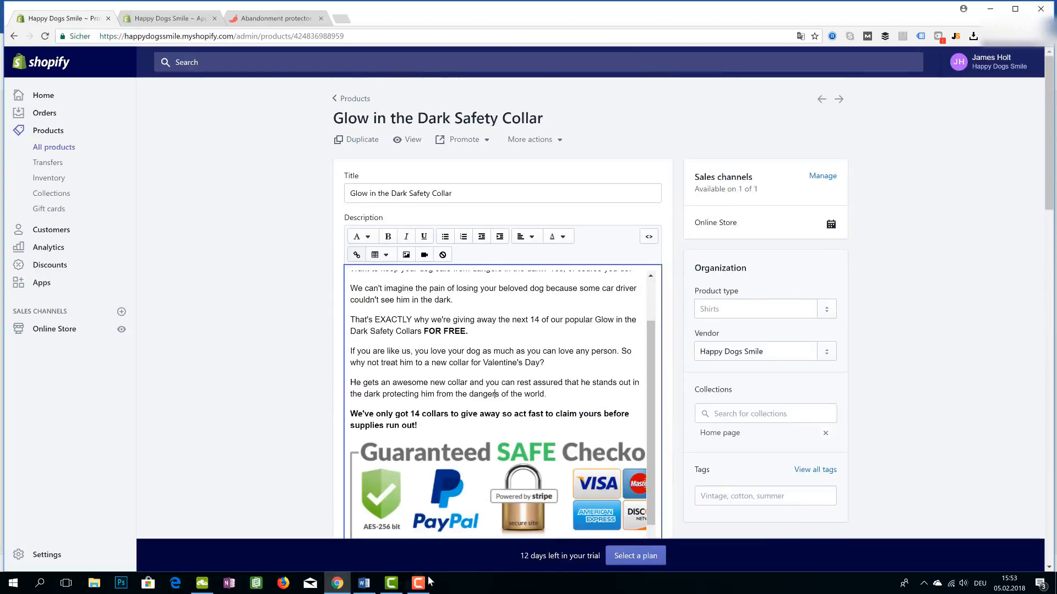
scroll(493, 355, "up", 2)
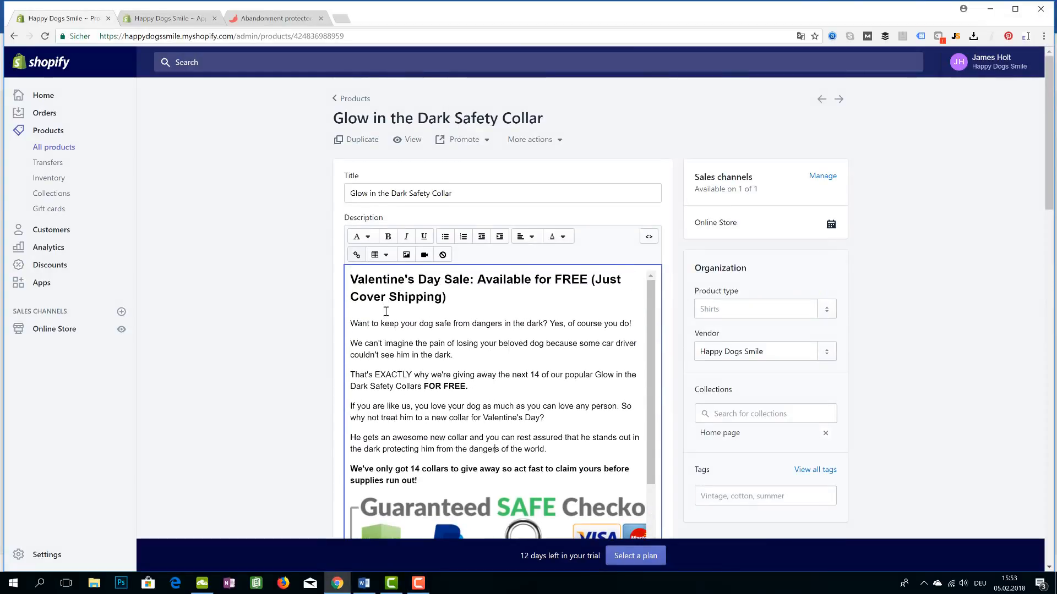
Check items 12 and 13, including the Abandonment Protector item, in the Word checklist
left_click(362, 584)
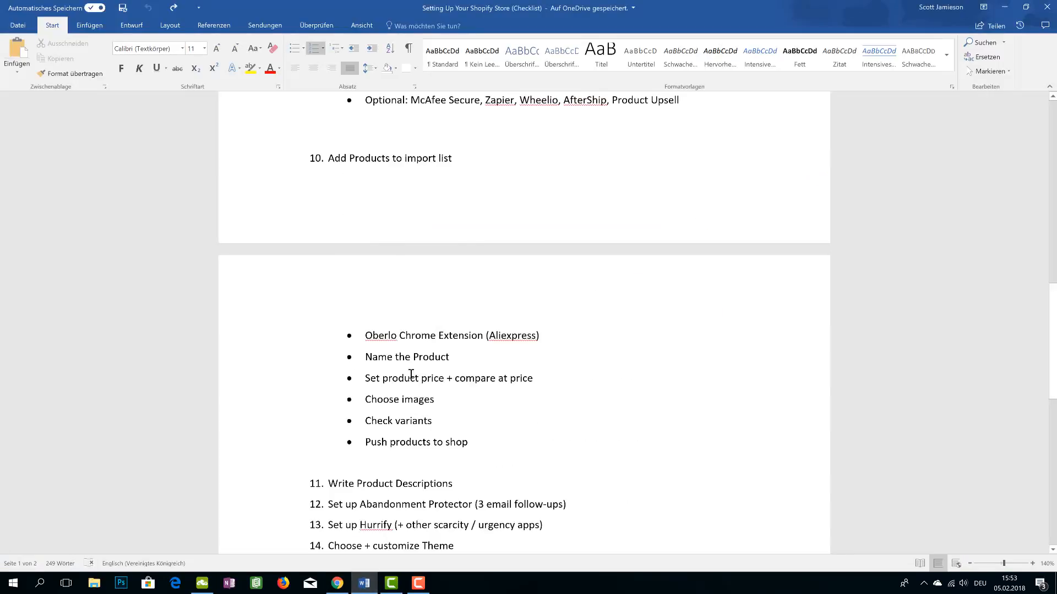
scroll(405, 410, "down", 2)
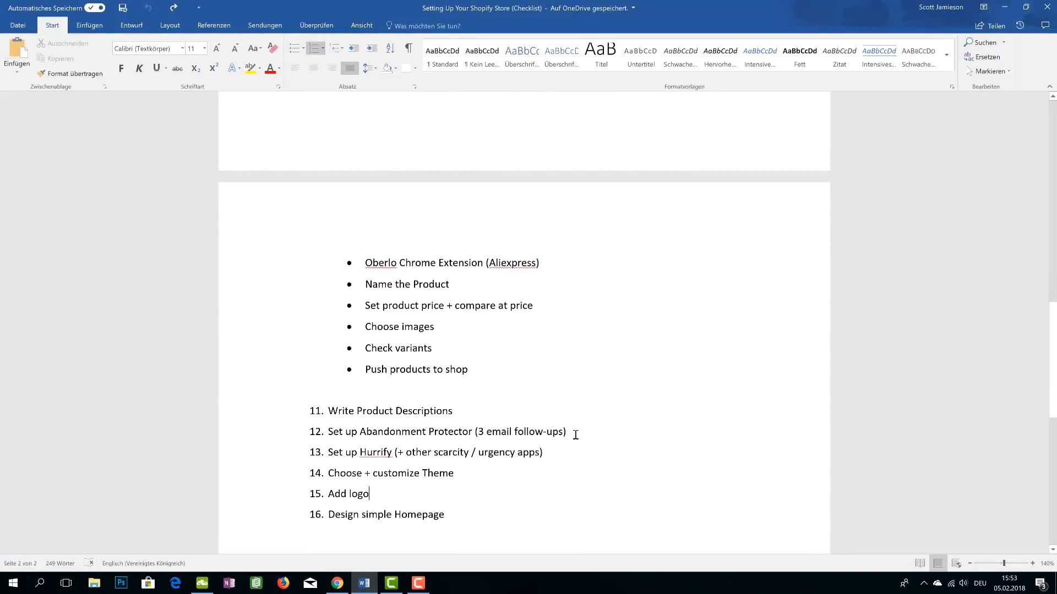
left_click_drag(571, 452, 333, 432)
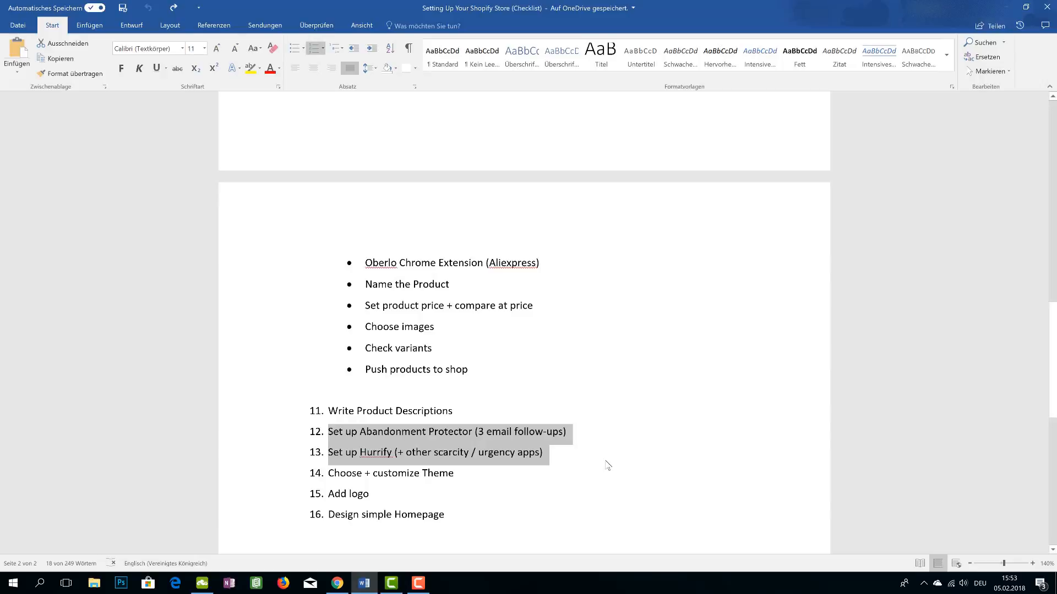
left_click(608, 466)
left_click_drag(583, 431, 328, 430)
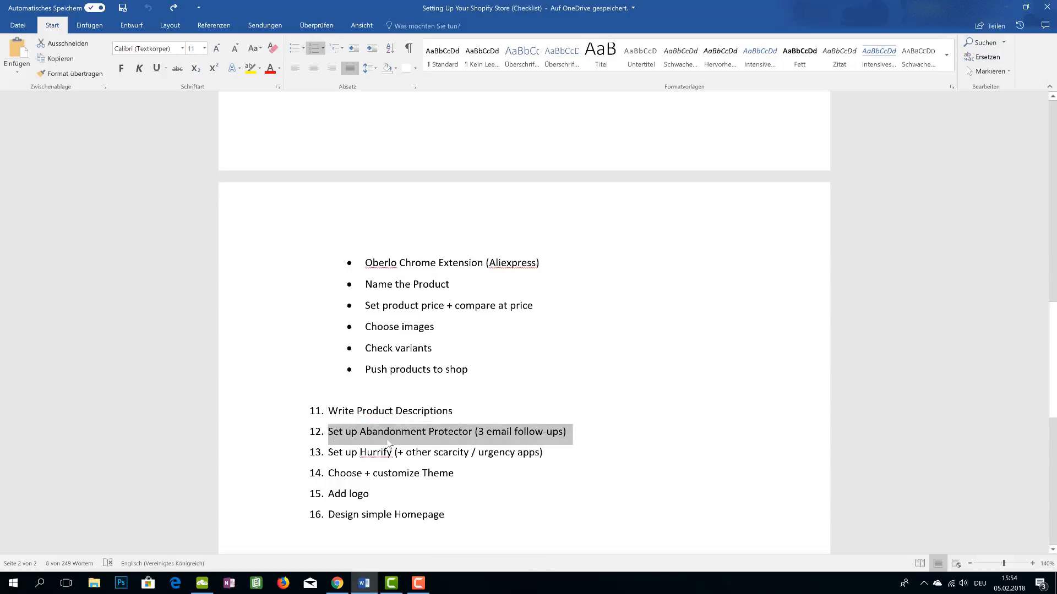
left_click(384, 438)
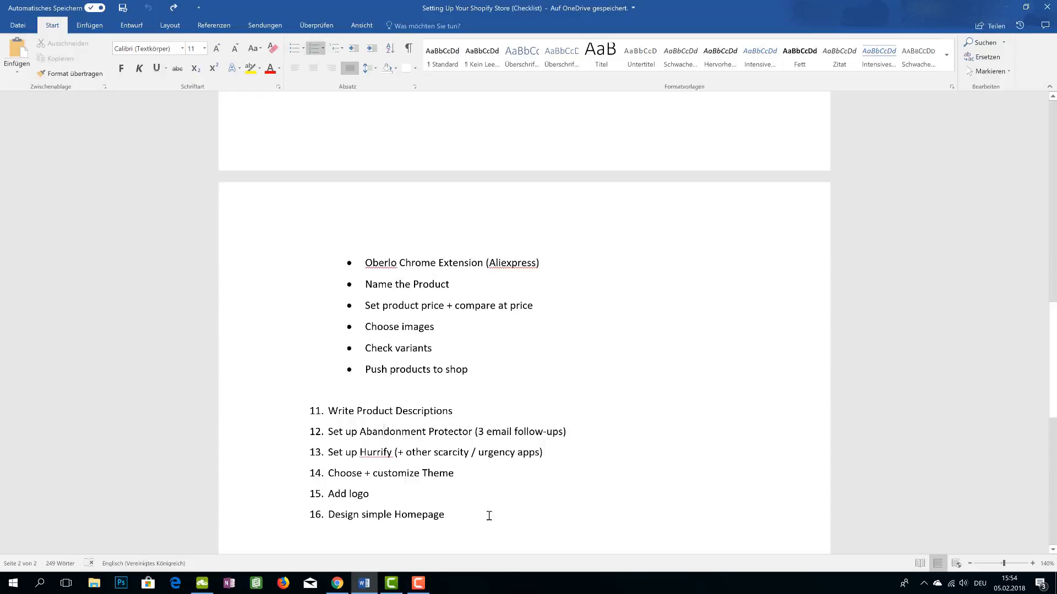
Go from the store's Apps page to the Abandonment Protector Plus dashboard
left_click(337, 585)
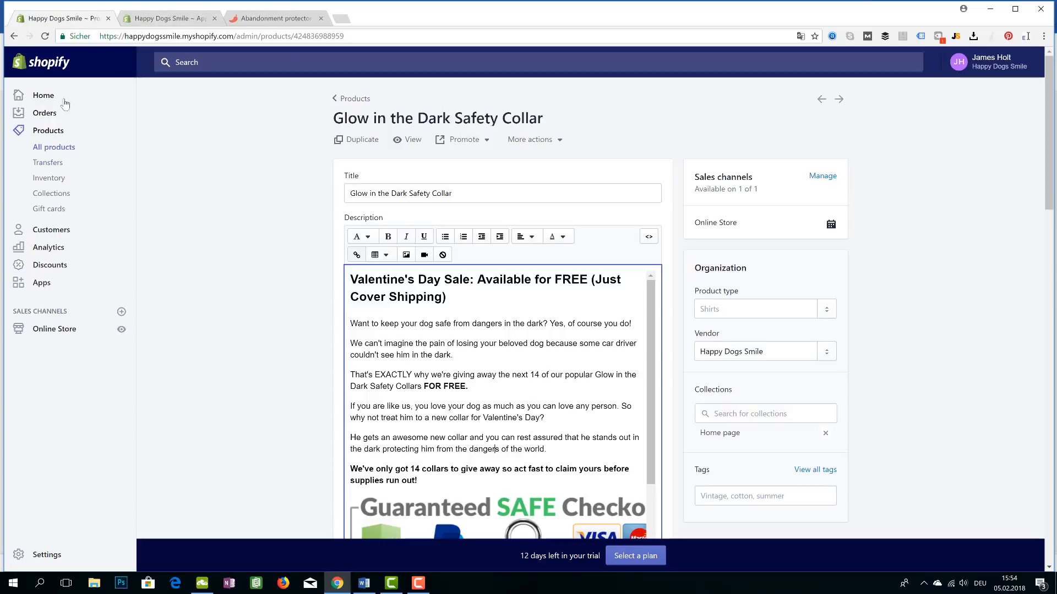
left_click(165, 18)
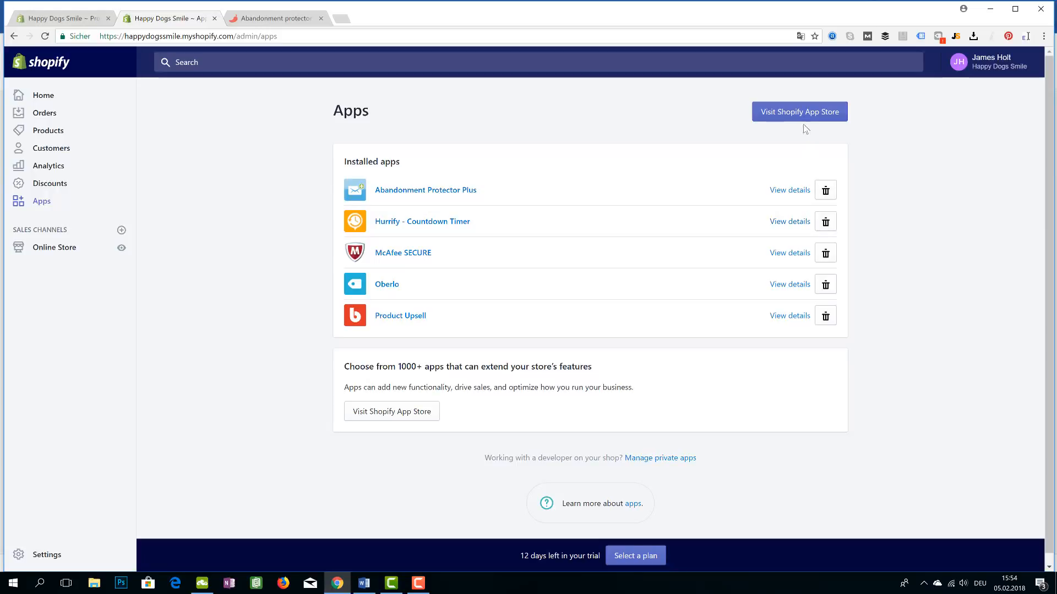
left_click(292, 21)
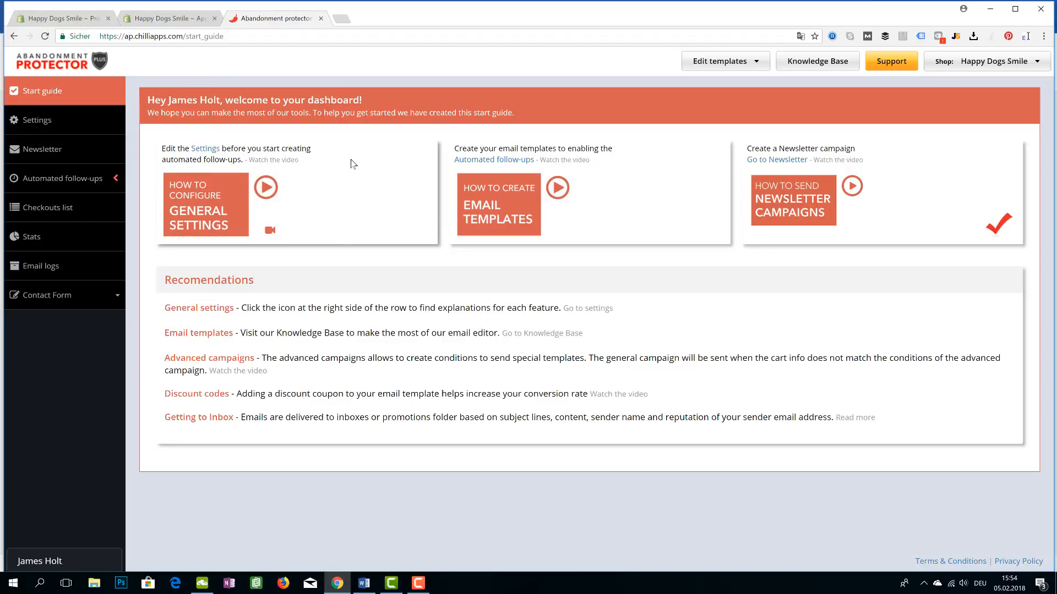
Go to the app's Settings page and start editing the sender name
left_click(78, 120)
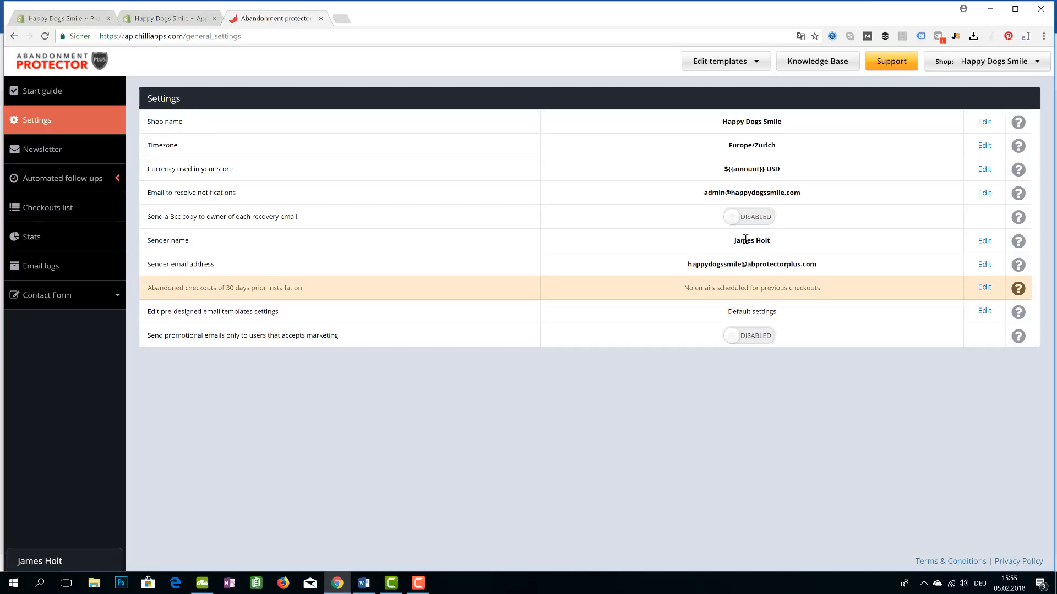
left_click(985, 241)
Change the sender name to 'Happy Dogs Smile' and save it
triple_click(689, 235)
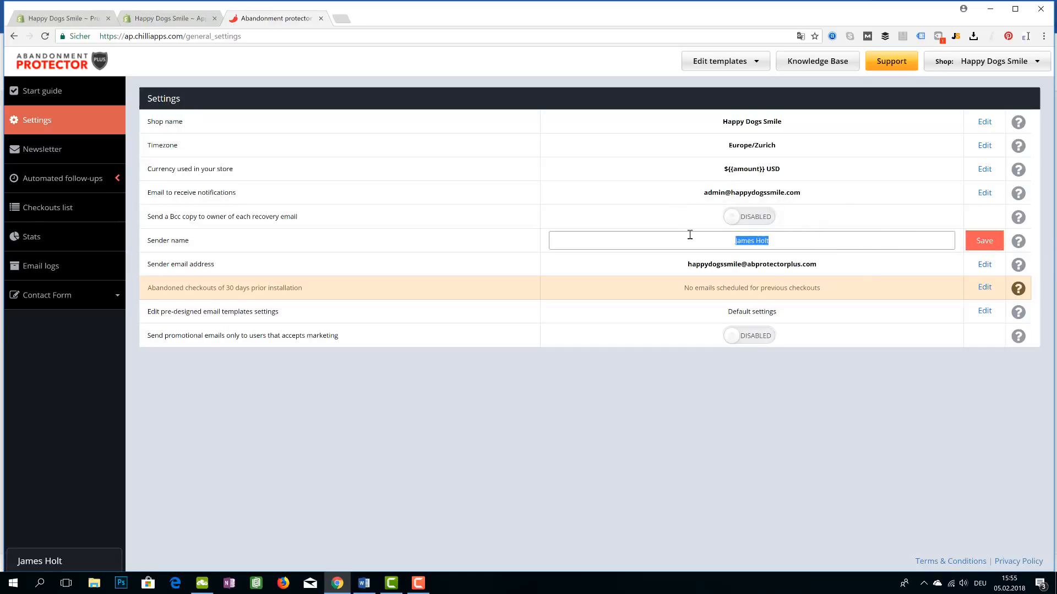
type("Happy DOgs Smil")
key("BackSpace")
key("BackSpace")
key("BackSpace")
key("BackSpace")
key("BackSpace")
key("BackSpace")
key("BackSpace")
key("BackSpace")
type("ogs Smile")
left_click(981, 242)
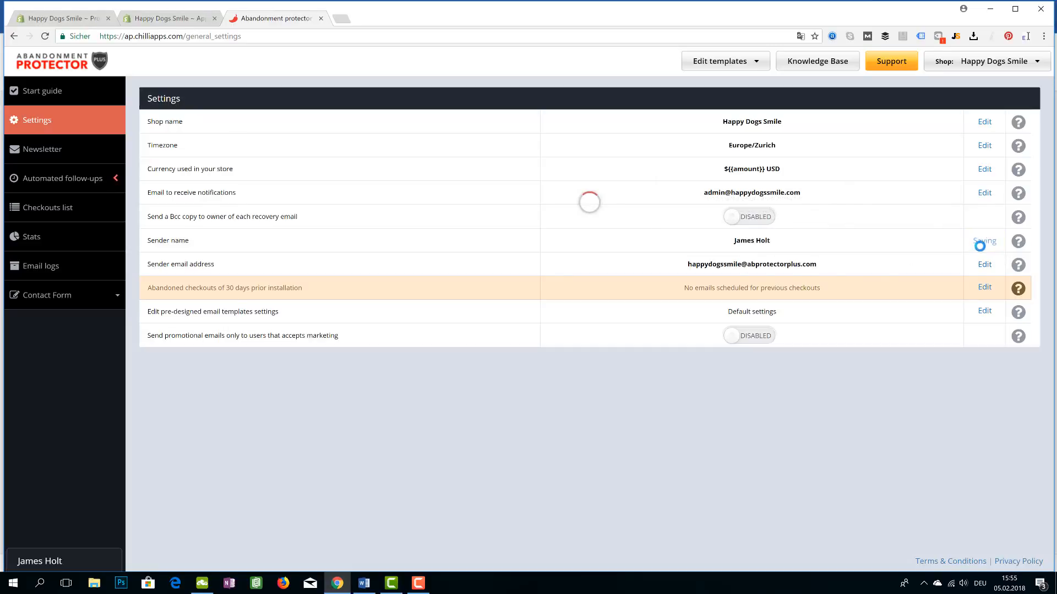
Replace the sender email address with the shop's admin address and save it
left_click(985, 264)
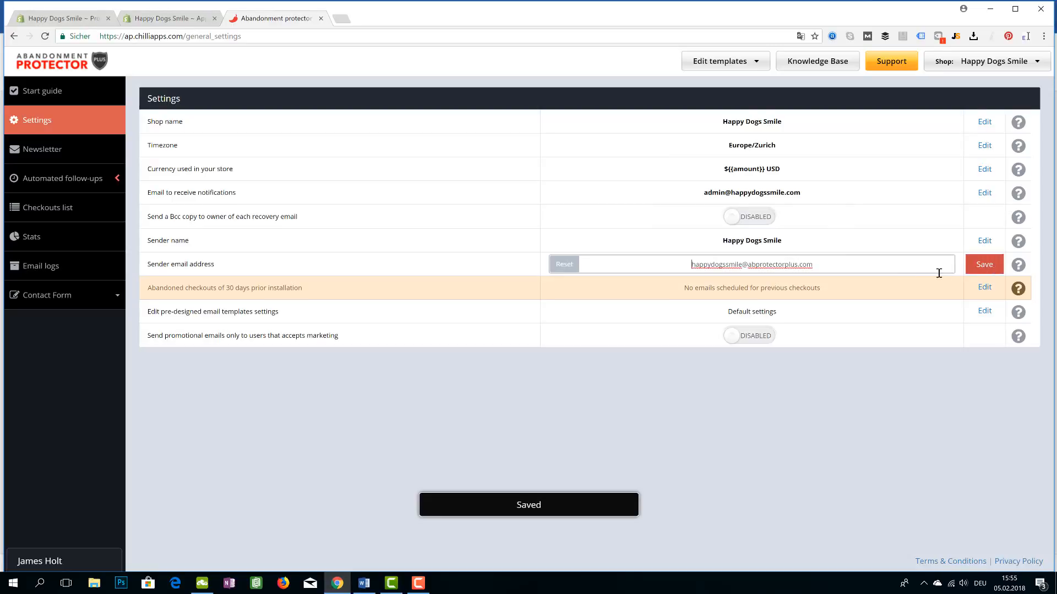
left_click_drag(828, 263, 638, 251)
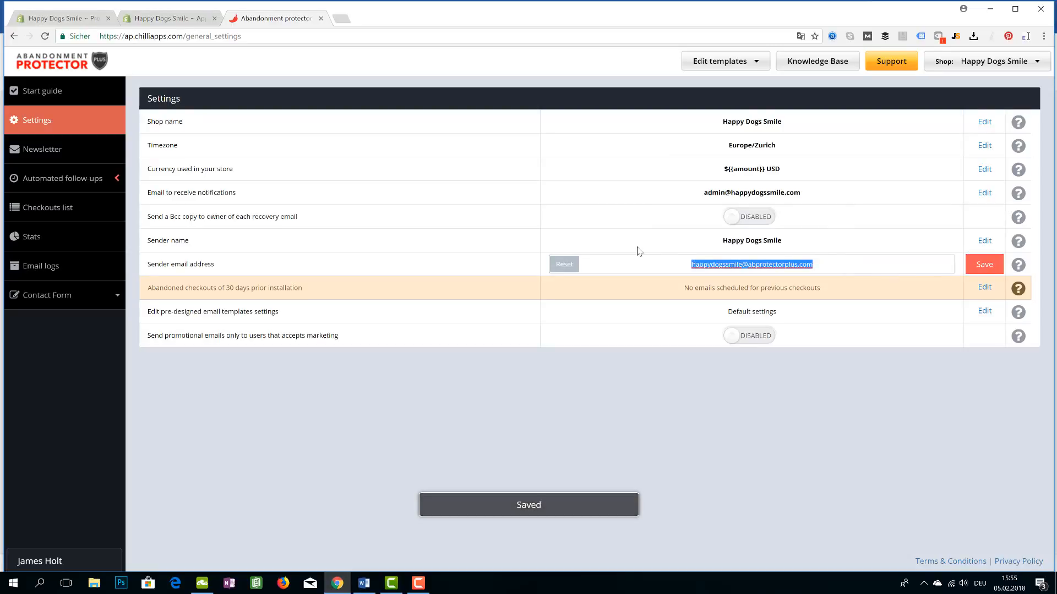
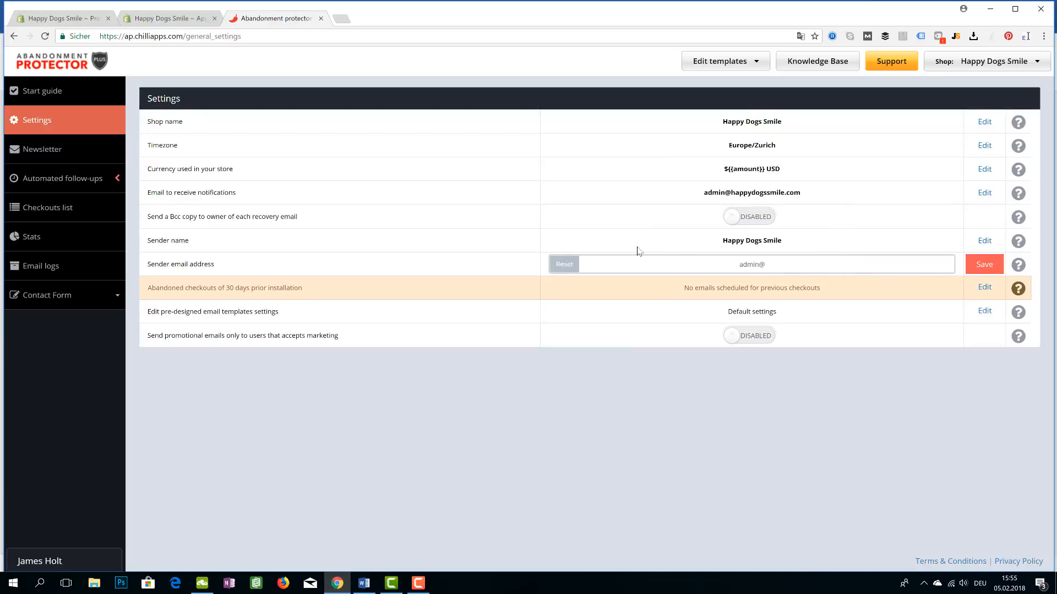
left_click(977, 267)
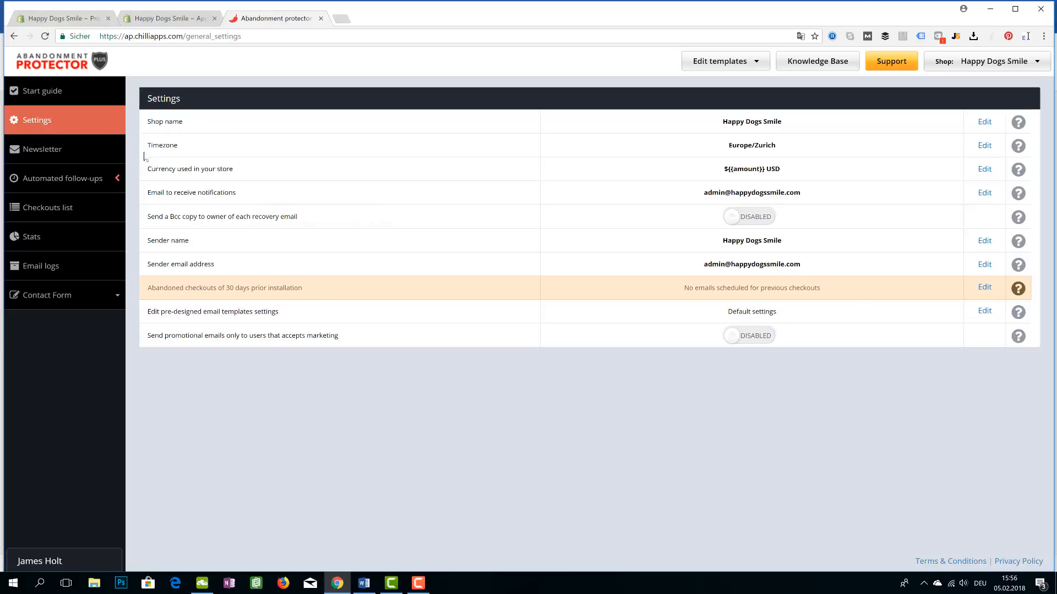
Go to Automated follow-ups and edit the Abandonment protector campaign
left_click(73, 153)
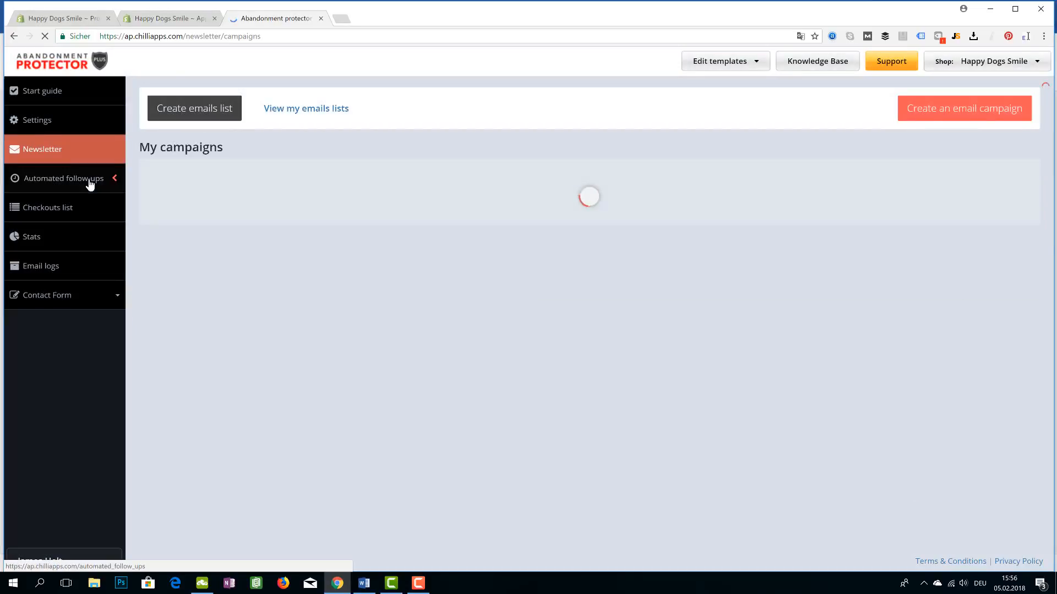
left_click(90, 182)
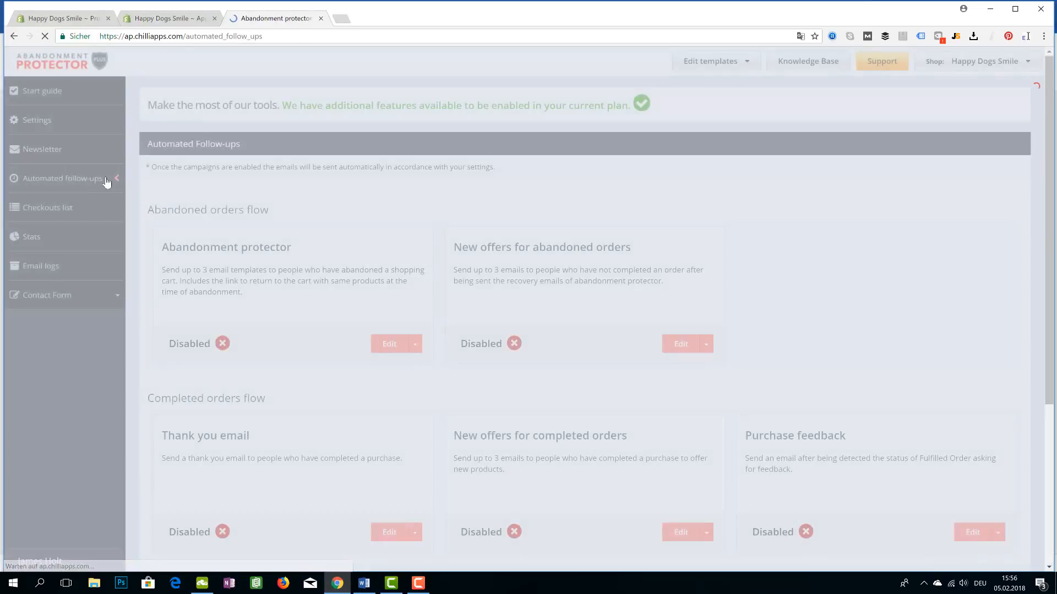
scroll(352, 253, "down", 1)
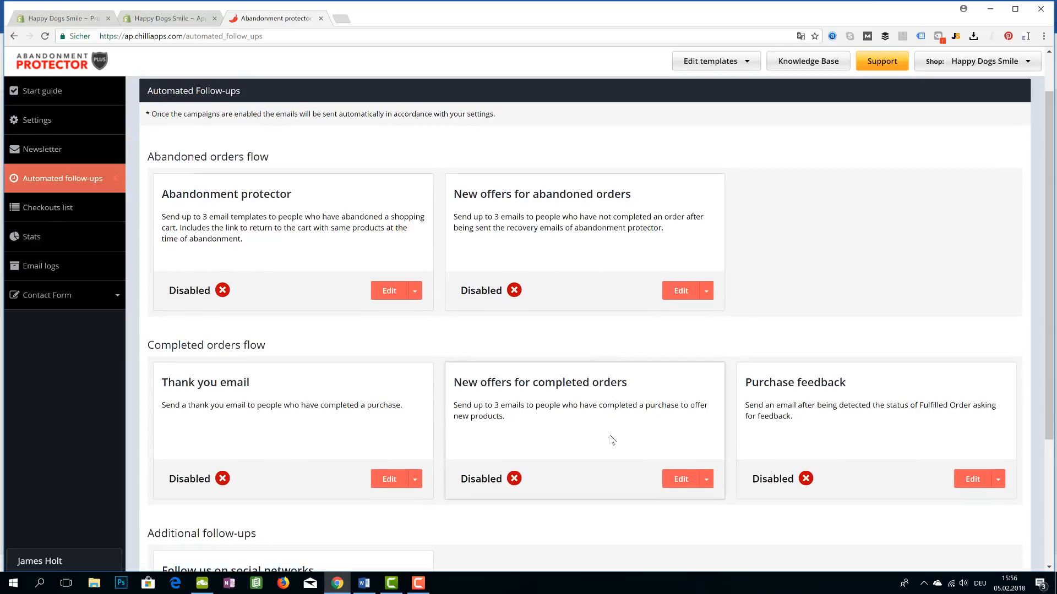
scroll(611, 418, "up", 1)
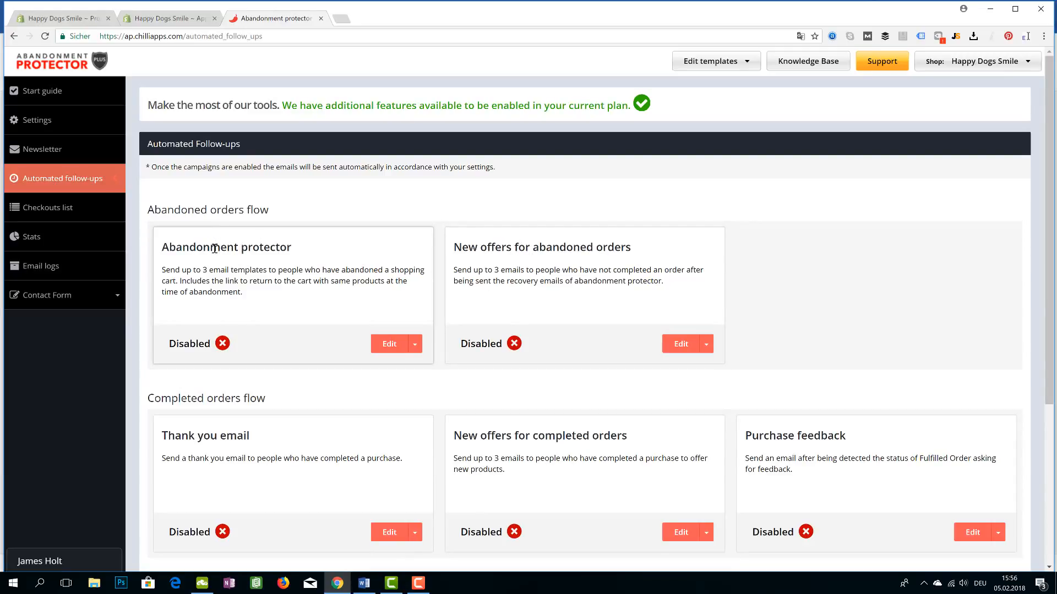
left_click(389, 343)
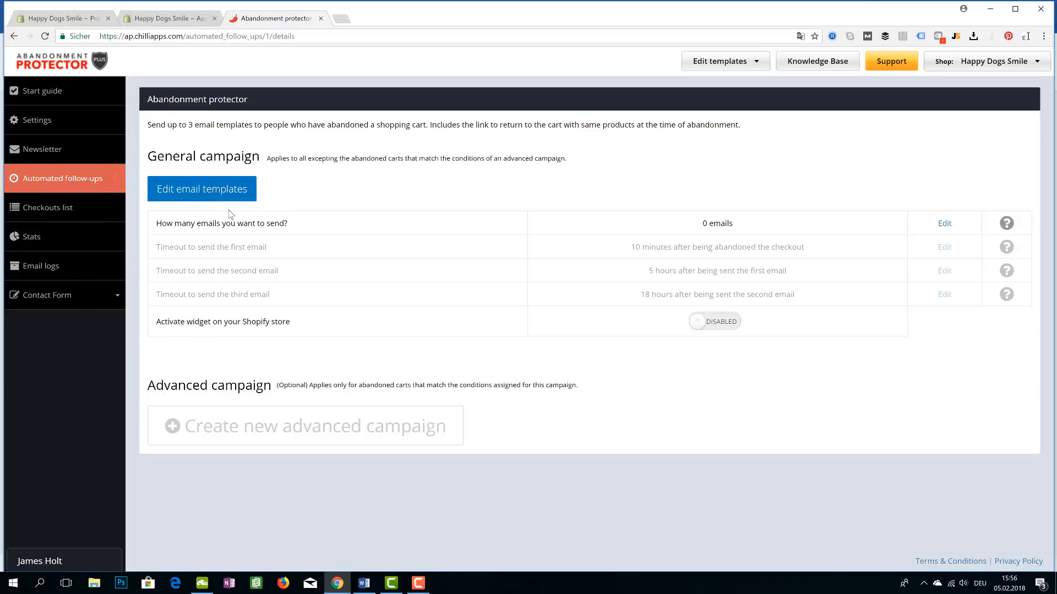
Set the campaign to send 3 emails, dismiss the template error, and open the email templates
left_click(945, 224)
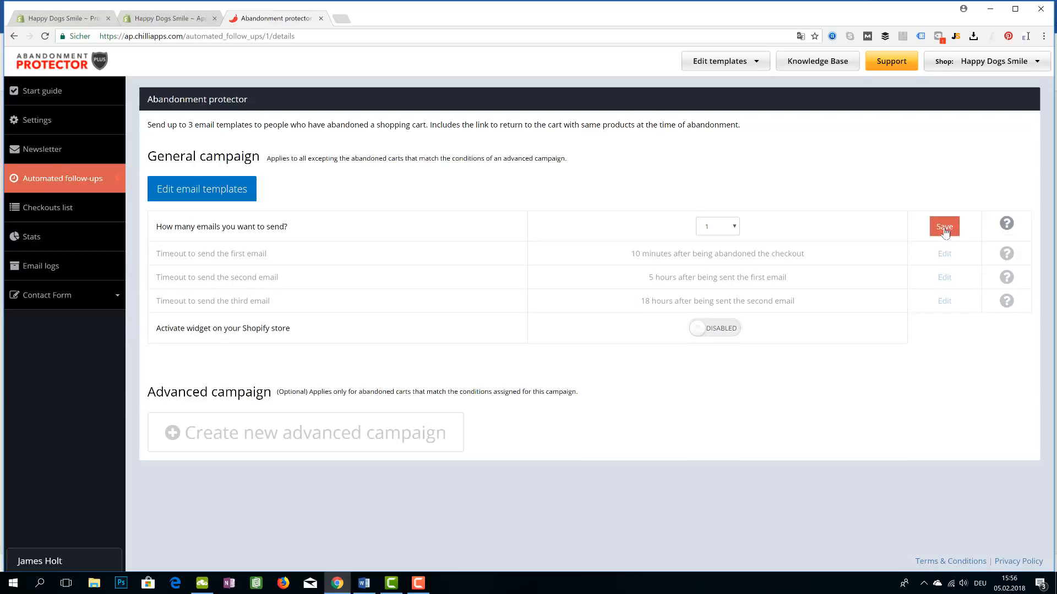
left_click(733, 227)
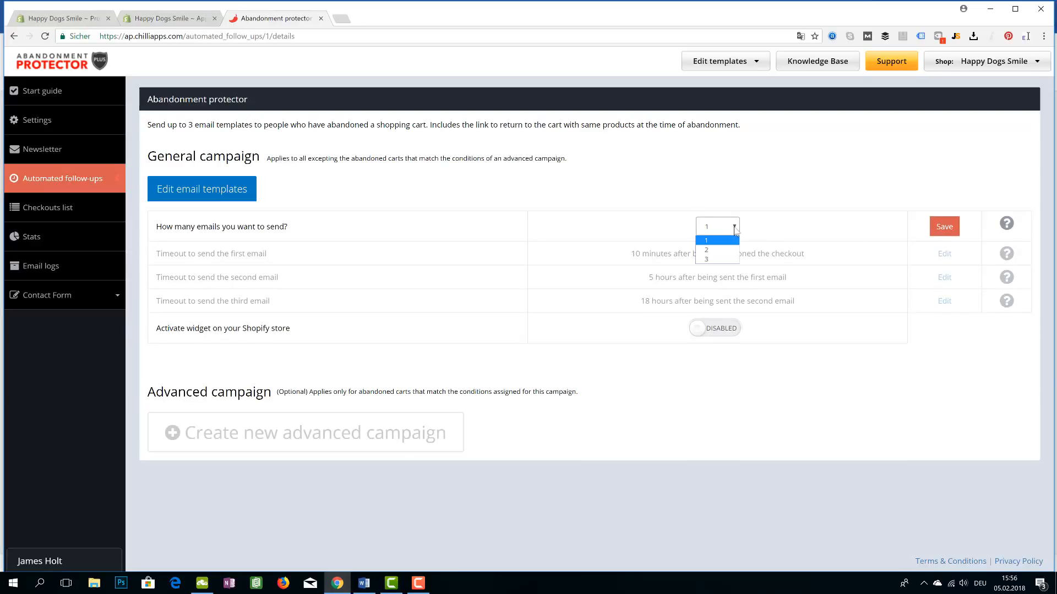
left_click(708, 262)
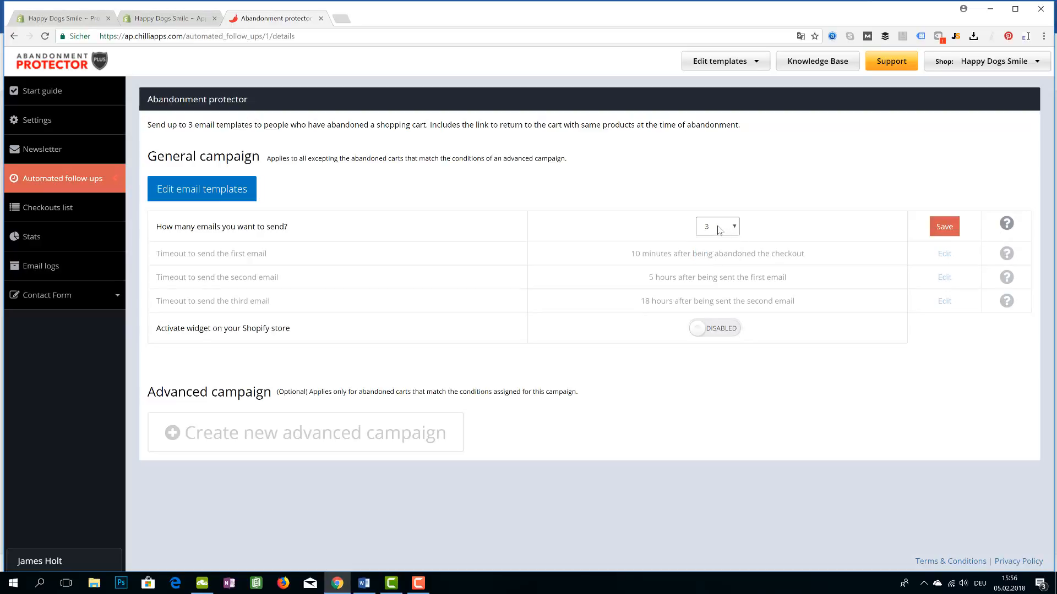
left_click(936, 232)
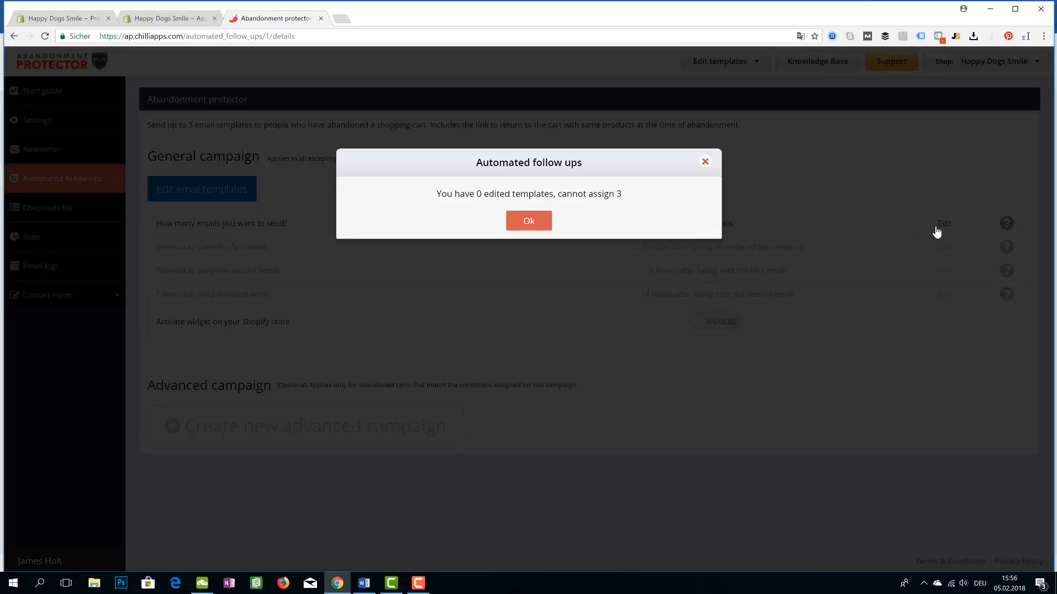
left_click(536, 222)
left_click(172, 189)
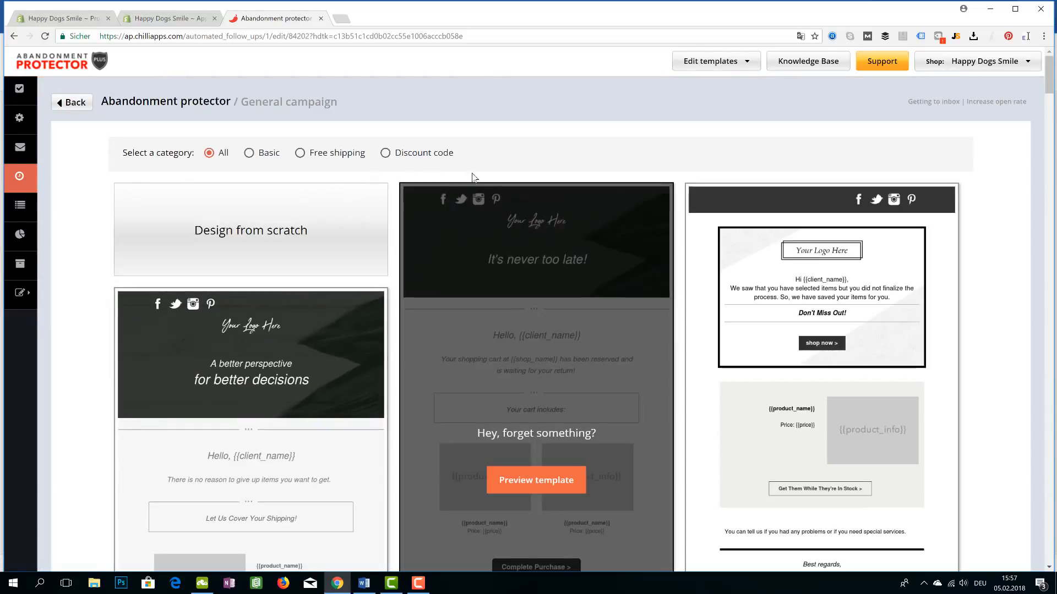
Look over the store's product page, then return to the email template gallery
left_click(55, 19)
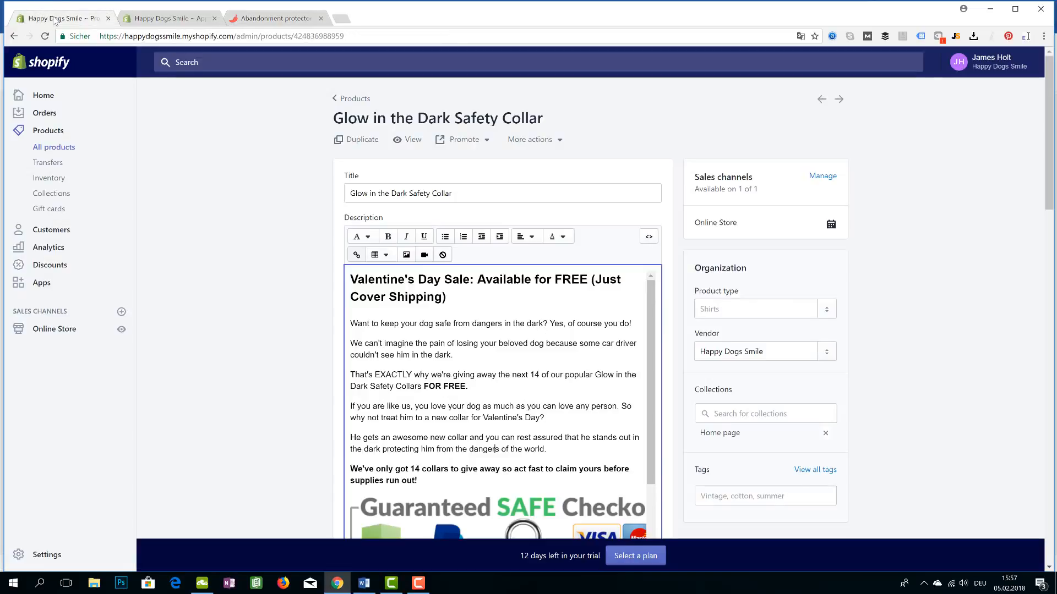
scroll(540, 421, "down", 2)
scroll(539, 421, "down", 8)
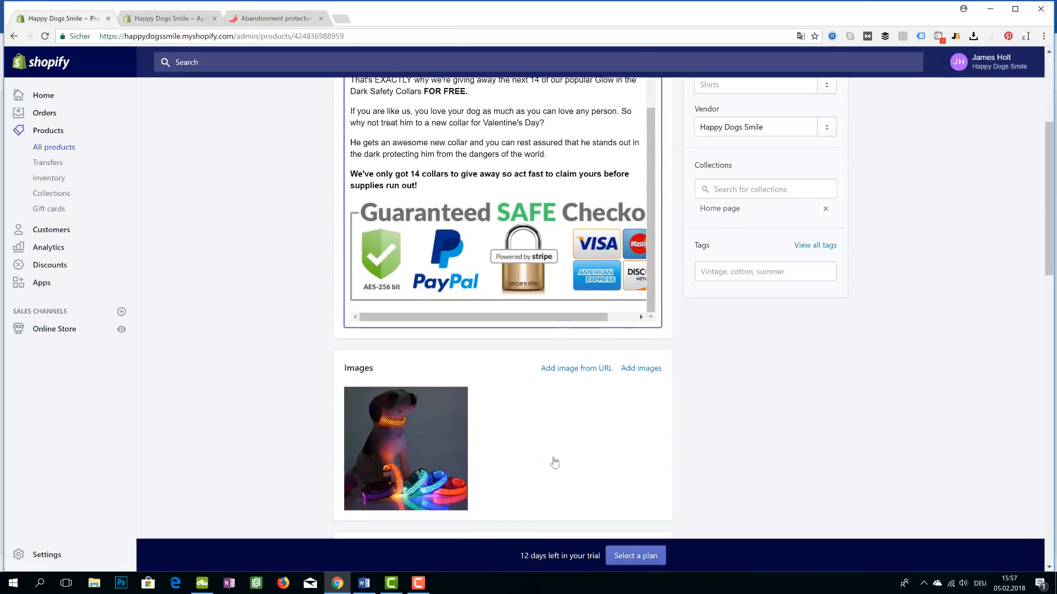
scroll(483, 288, "up", 2)
left_click(283, 19)
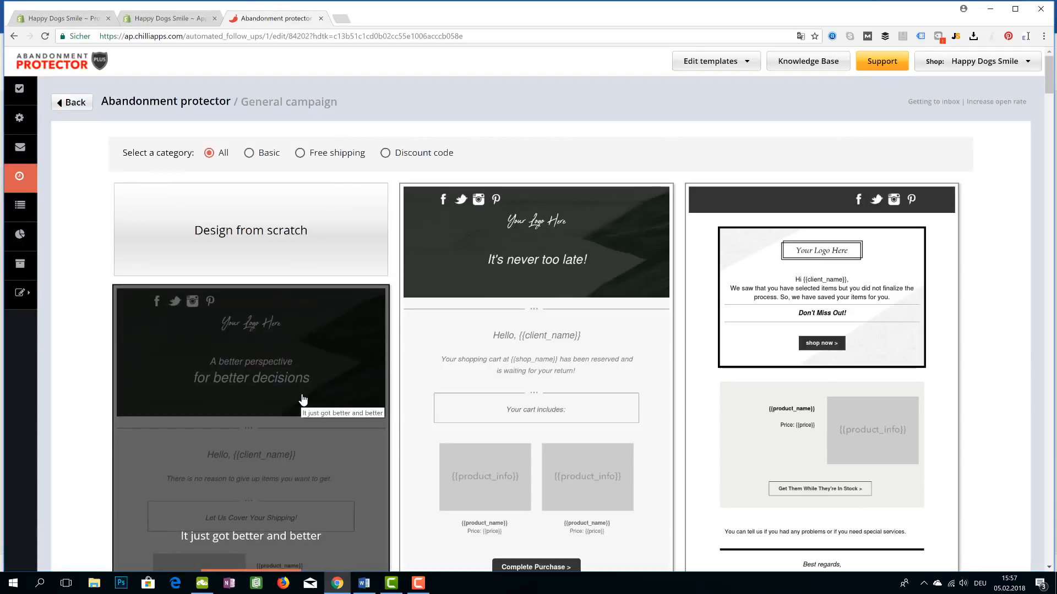
scroll(304, 402, "down", 2)
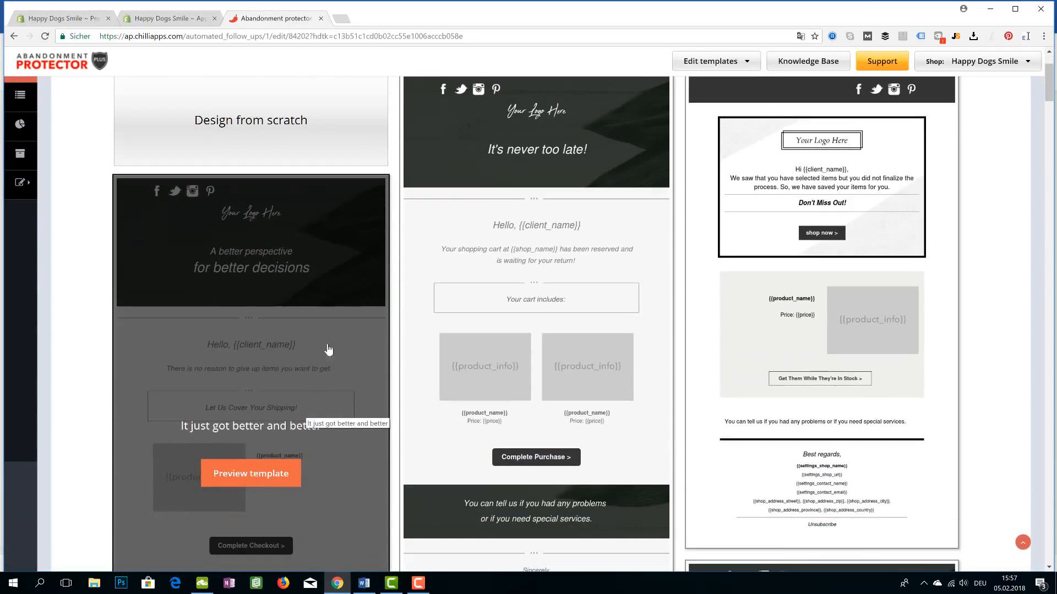
scroll(254, 329, "up", 2)
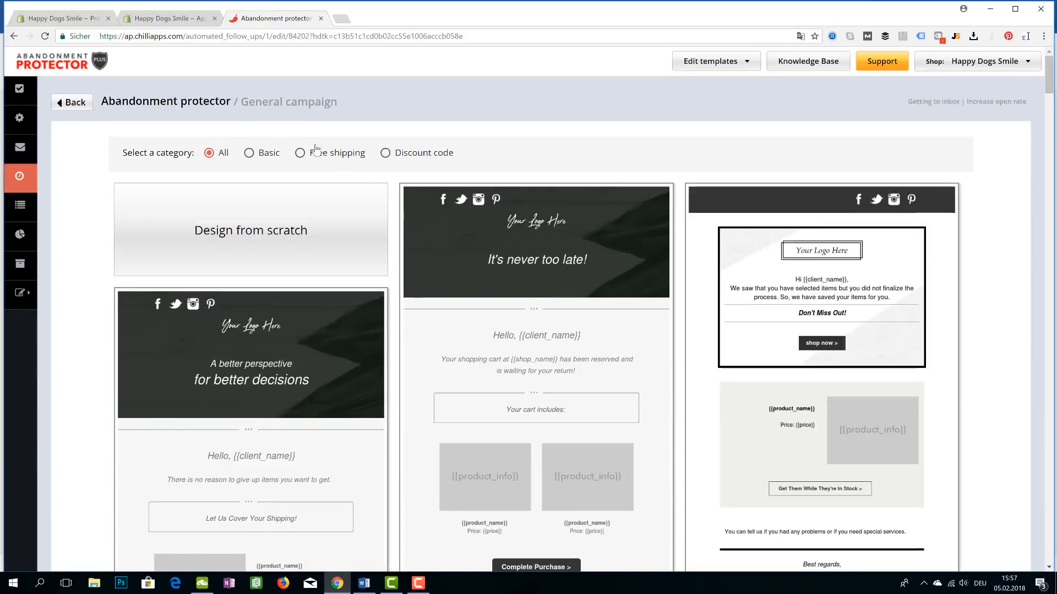
Filter the gallery by Discount code, then the Basic category, and browse the templates
left_click(385, 155)
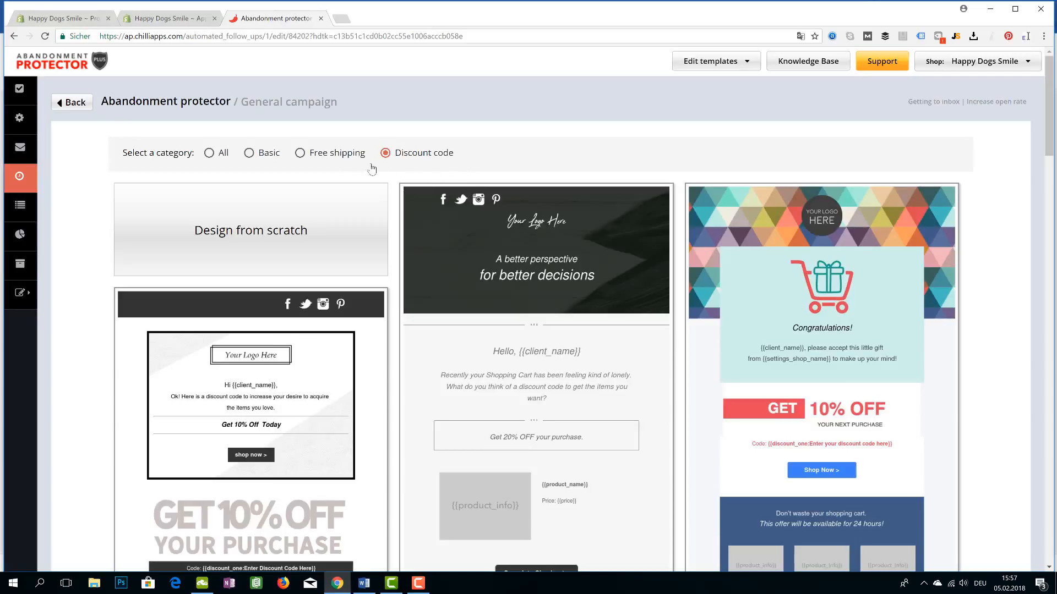
left_click(255, 154)
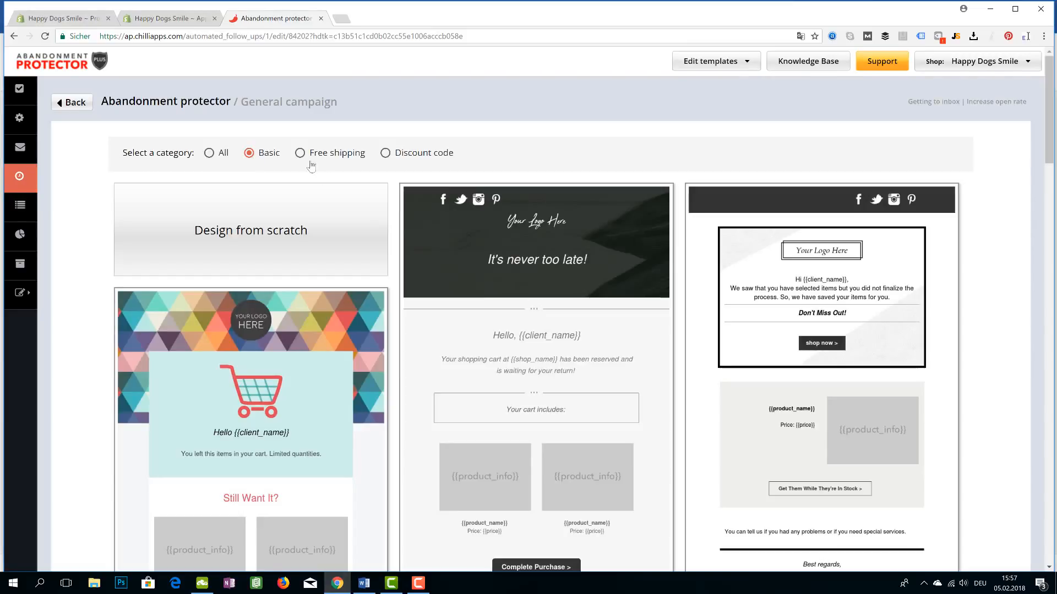
scroll(412, 154, "down", 2)
scroll(263, 197, "up", 2)
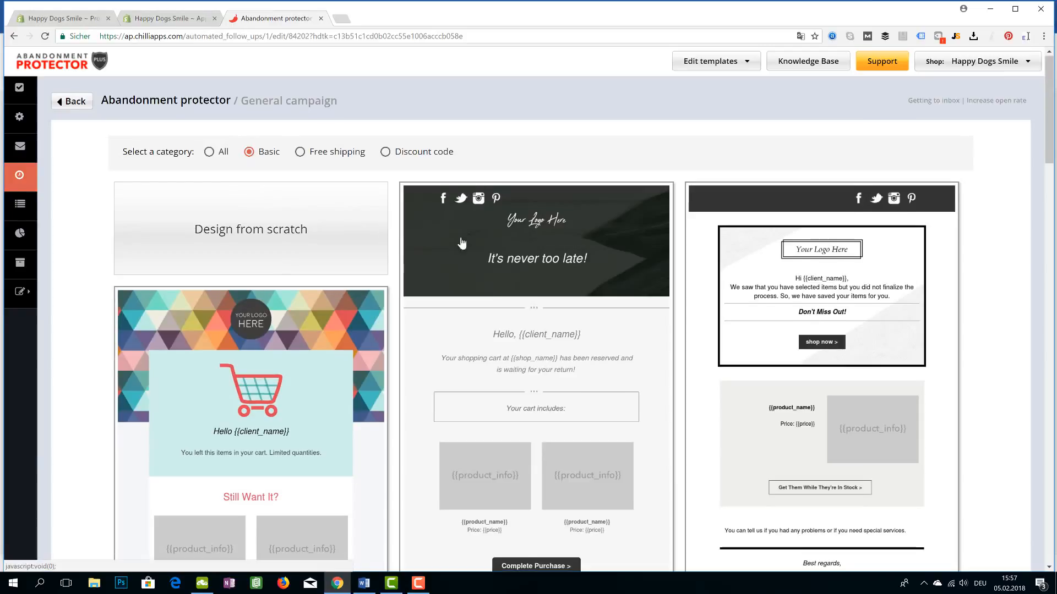
scroll(536, 231, "down", 5)
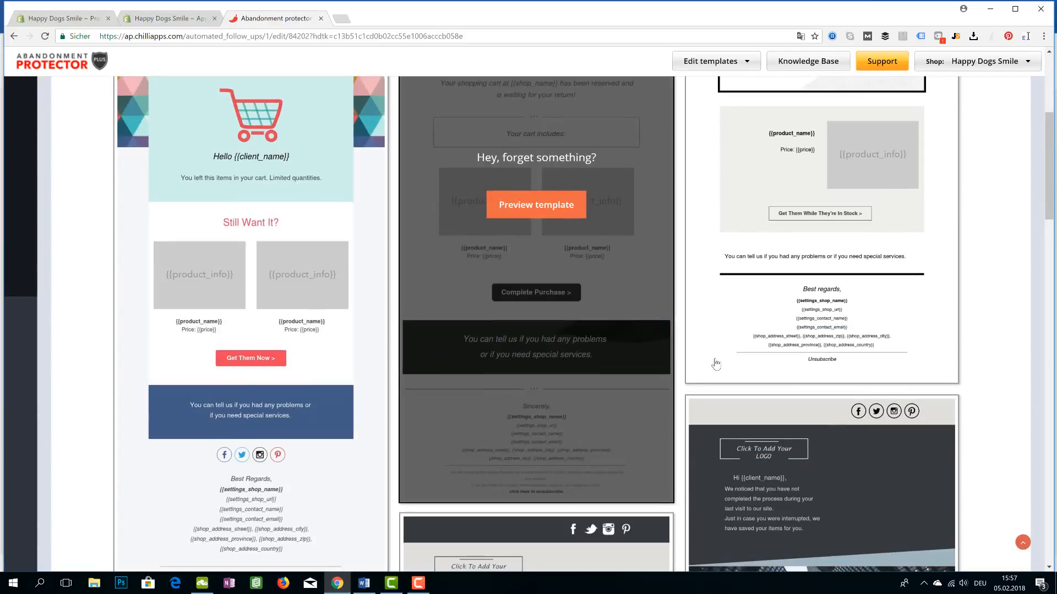
scroll(537, 352, "up", 5)
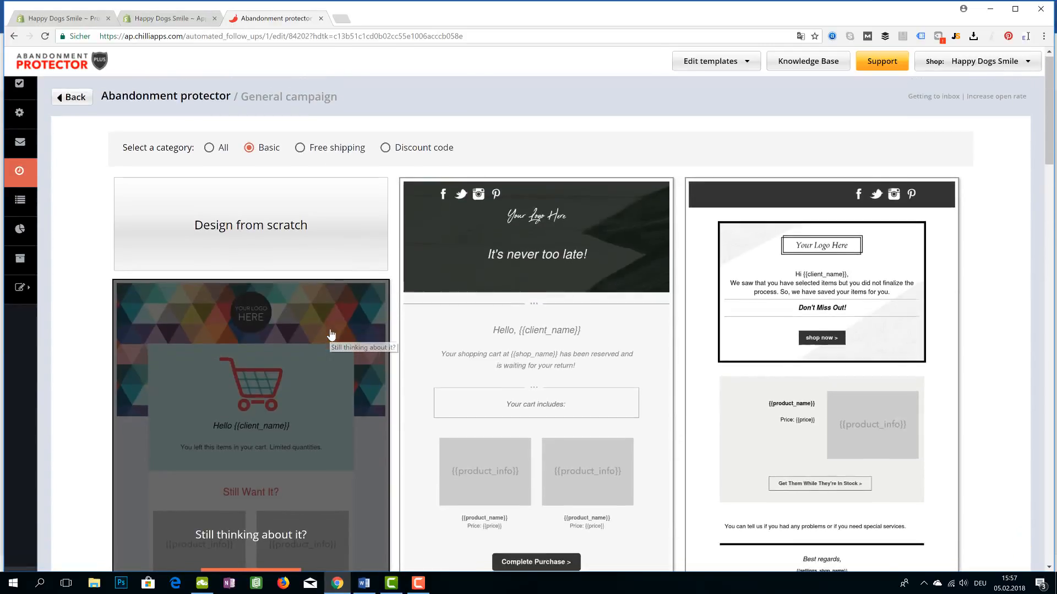
scroll(335, 337, "down", 4)
scroll(487, 326, "down", 13)
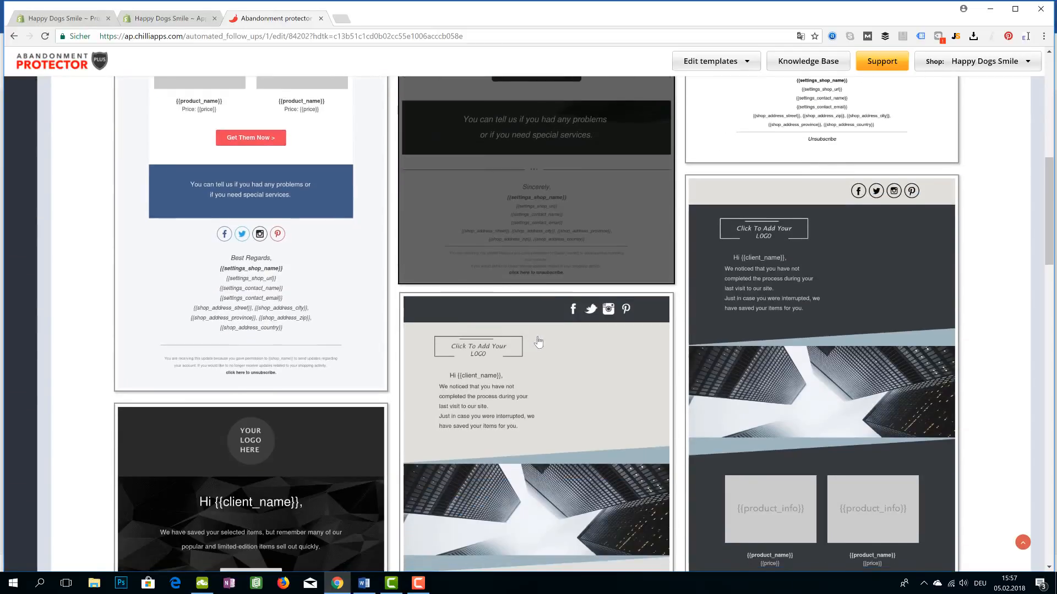
scroll(640, 357, "down", 10)
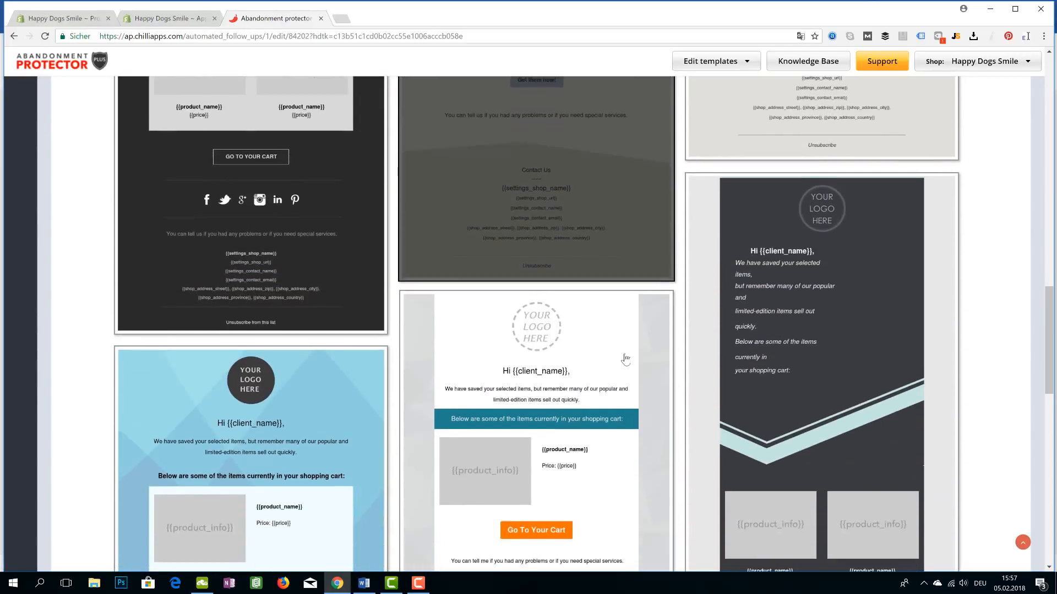
scroll(624, 361, "down", 5)
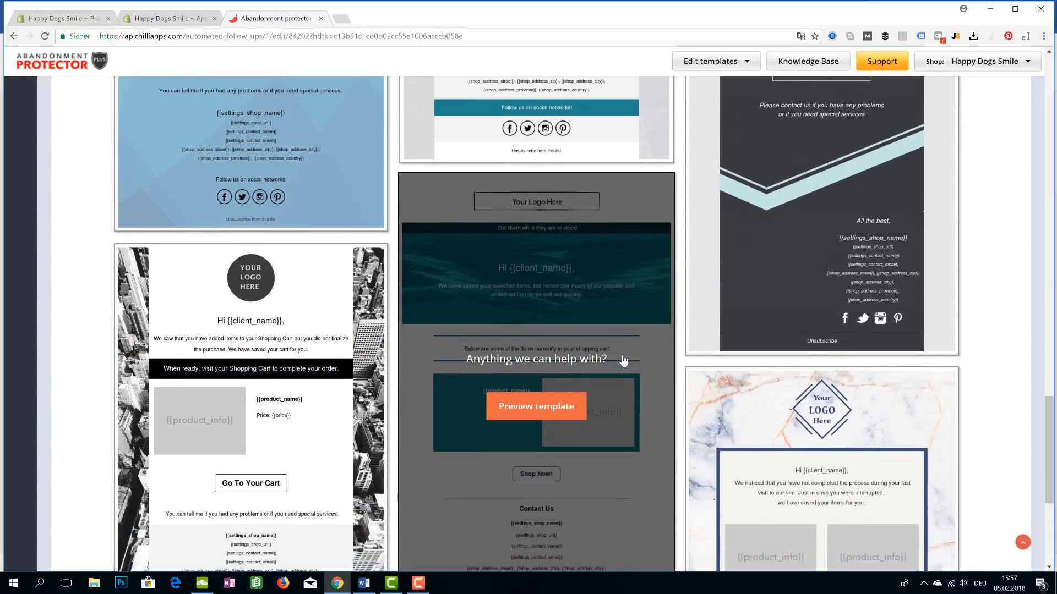
scroll(623, 360, "up", 2)
scroll(624, 361, "up", 15)
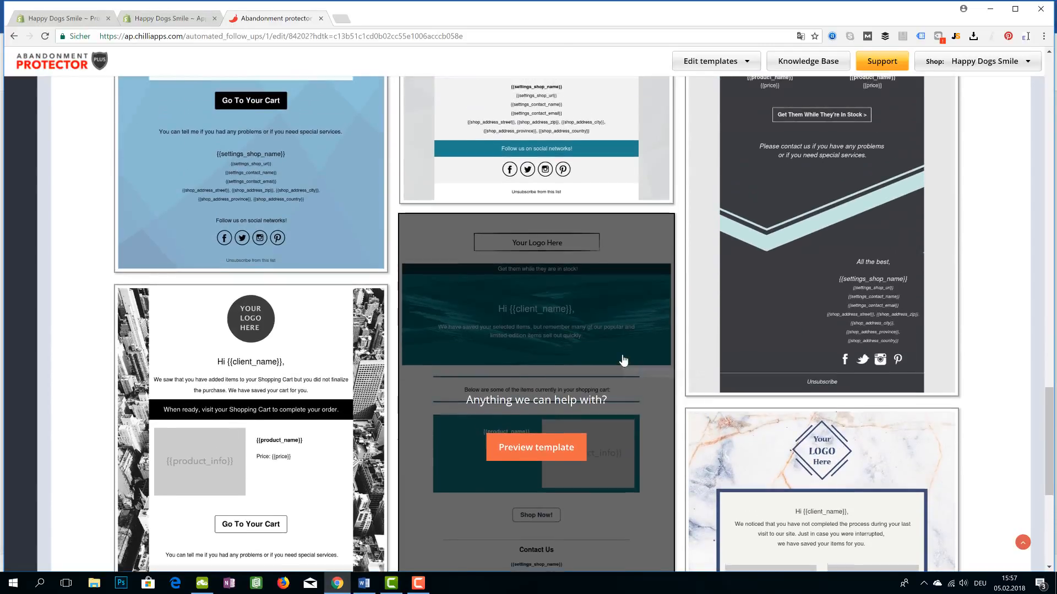
scroll(594, 349, "up", 12)
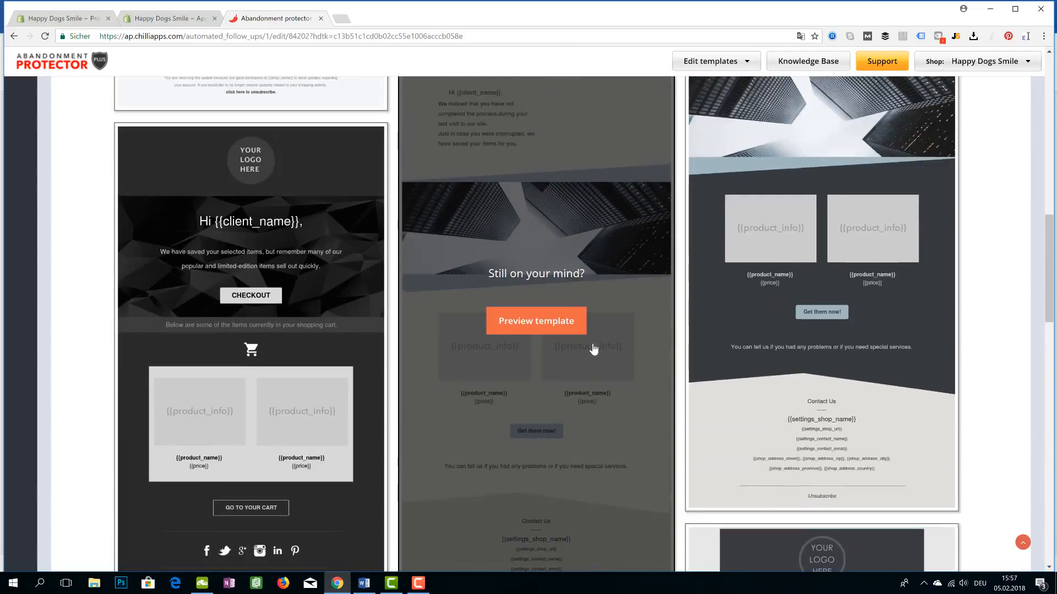
scroll(590, 350, "up", 7)
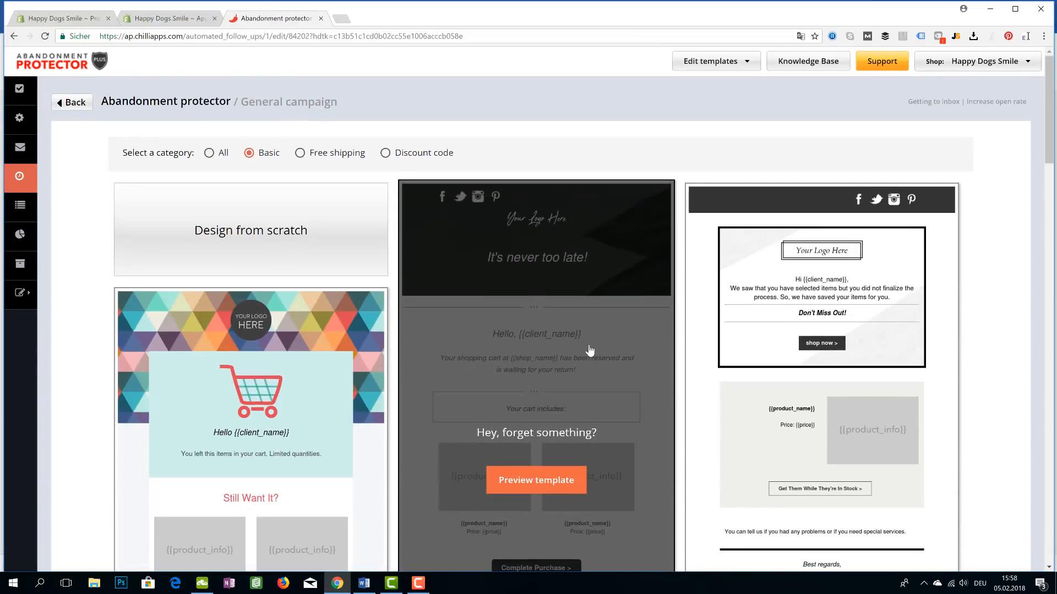
scroll(589, 353, "down", 2)
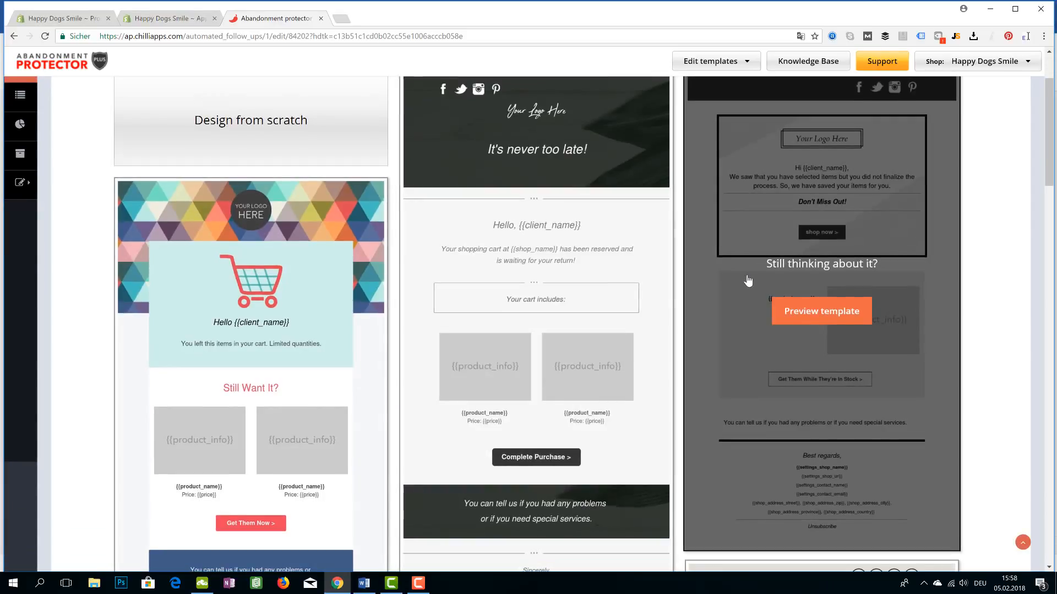
Preview the 'Don't Miss Out!' template and select it for the first email
left_click(749, 282)
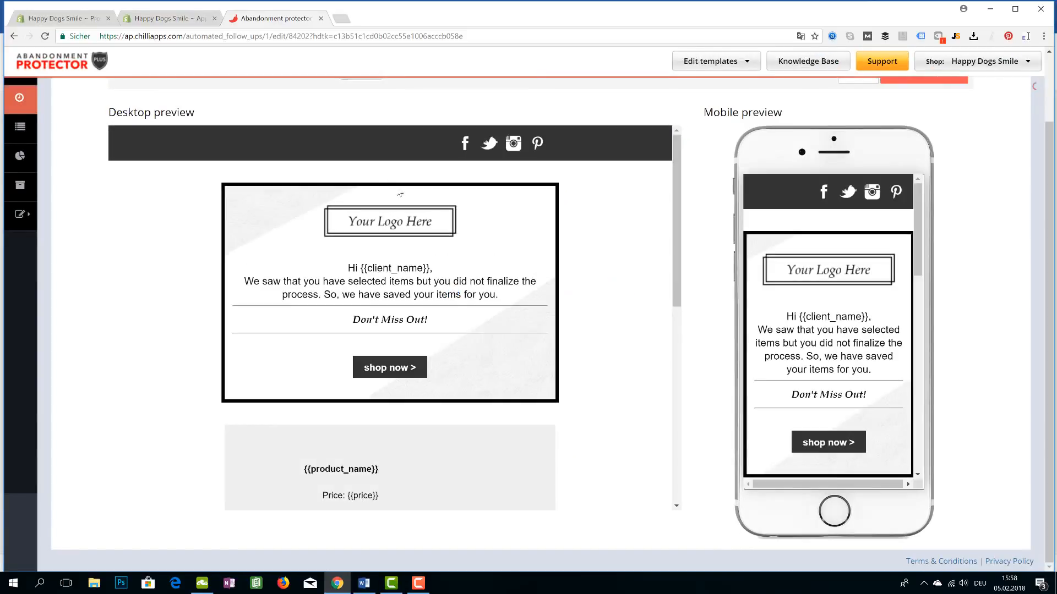
scroll(402, 230, "up", 2)
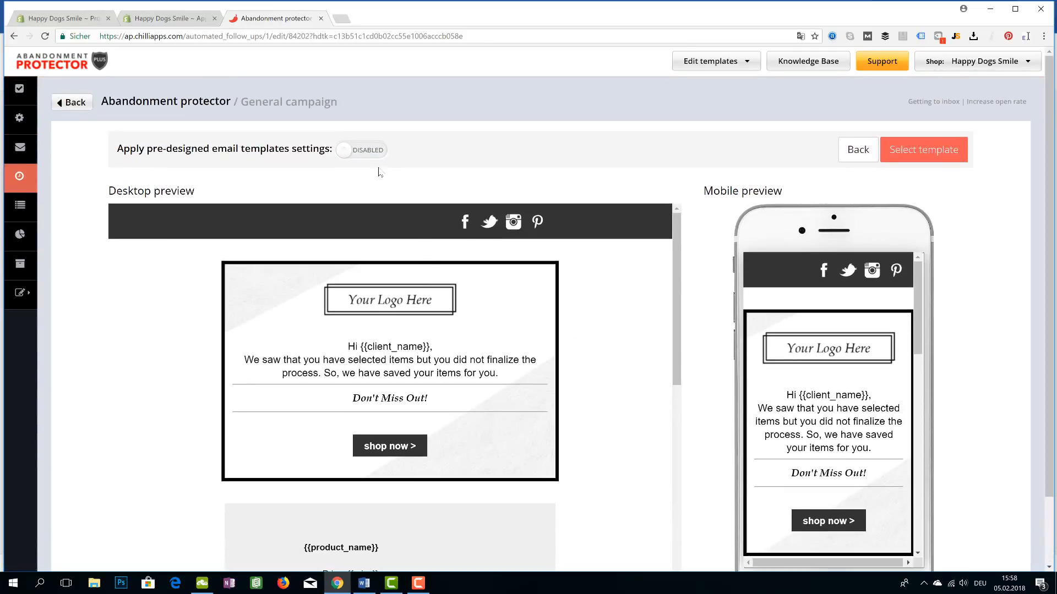
left_click(906, 154)
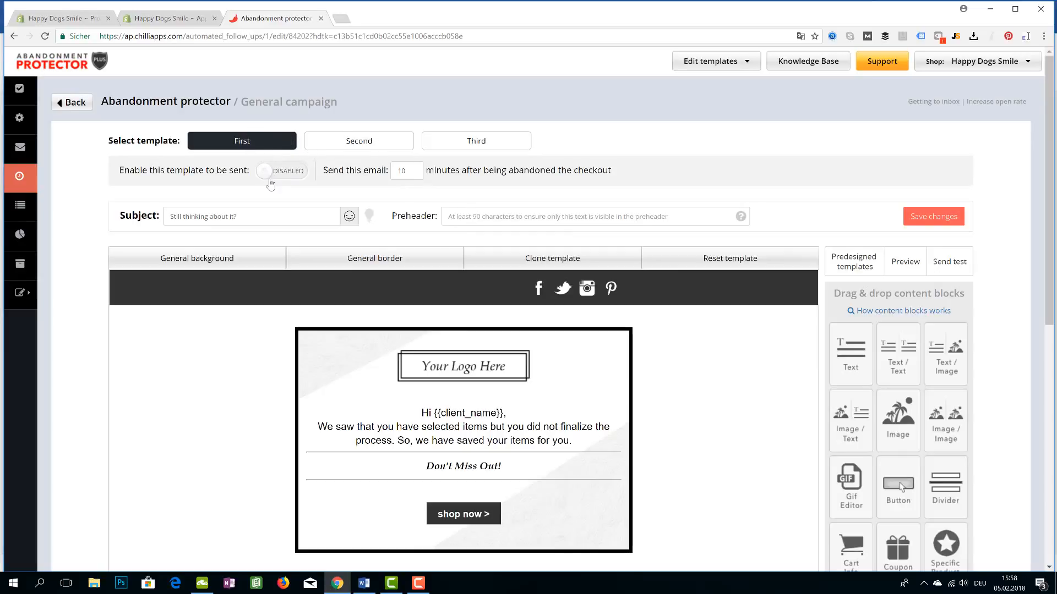
Replace the subject line with 'Come back - We miss you already!'
scroll(304, 244, "down", 1)
scroll(276, 220, "up", 1)
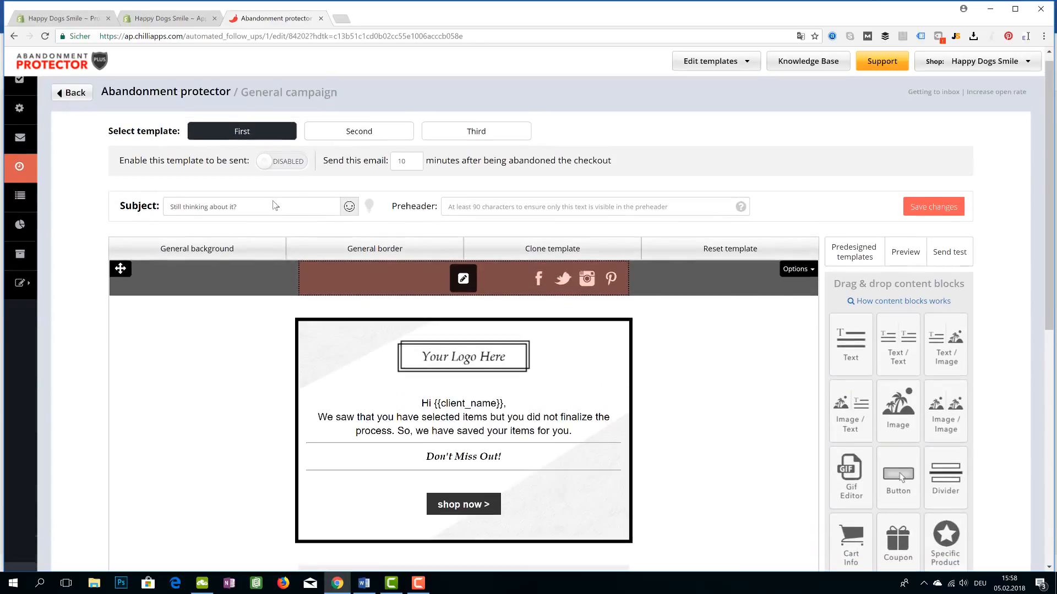
left_click_drag(251, 218, 133, 212)
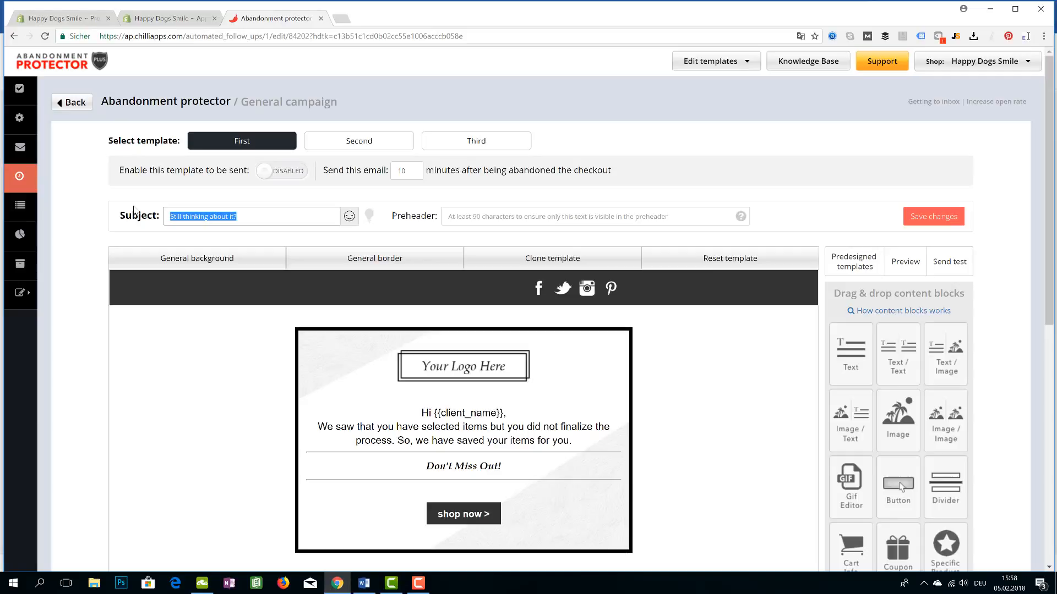
type("Hey!")
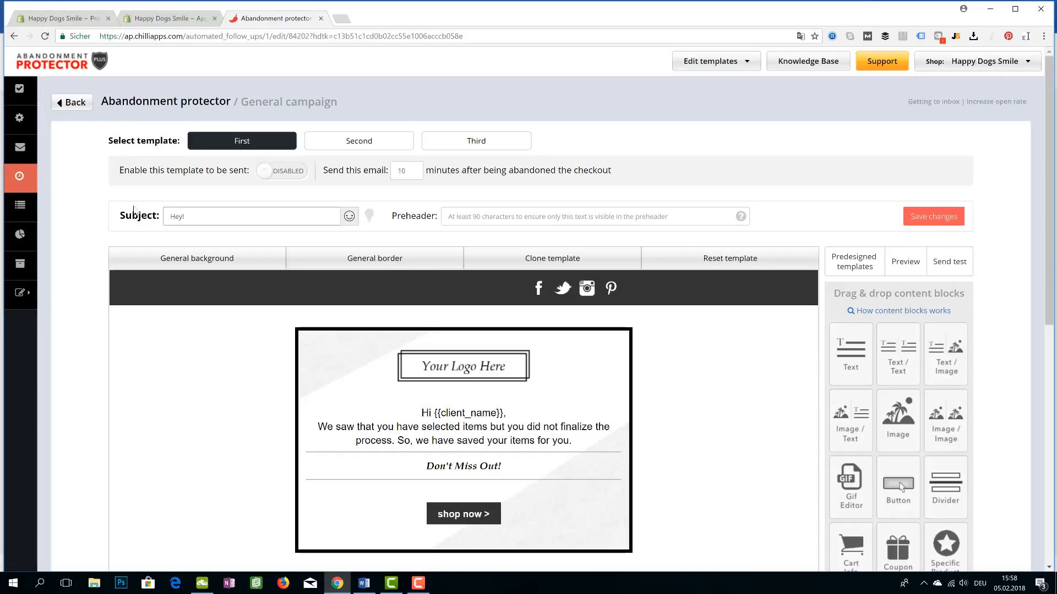
key("BackSpace")
key("BackSpace")
key("BackSpace")
key("BackSpace")
type("W")
key("BackSpace")
type("C")
left_click_drag(279, 215, 167, 216)
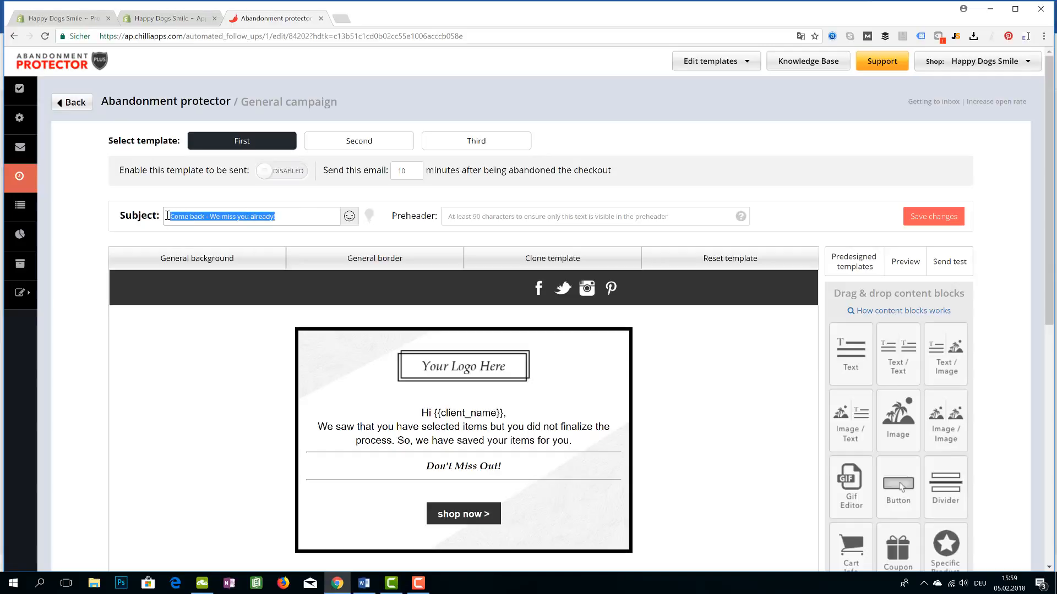
left_click(296, 217)
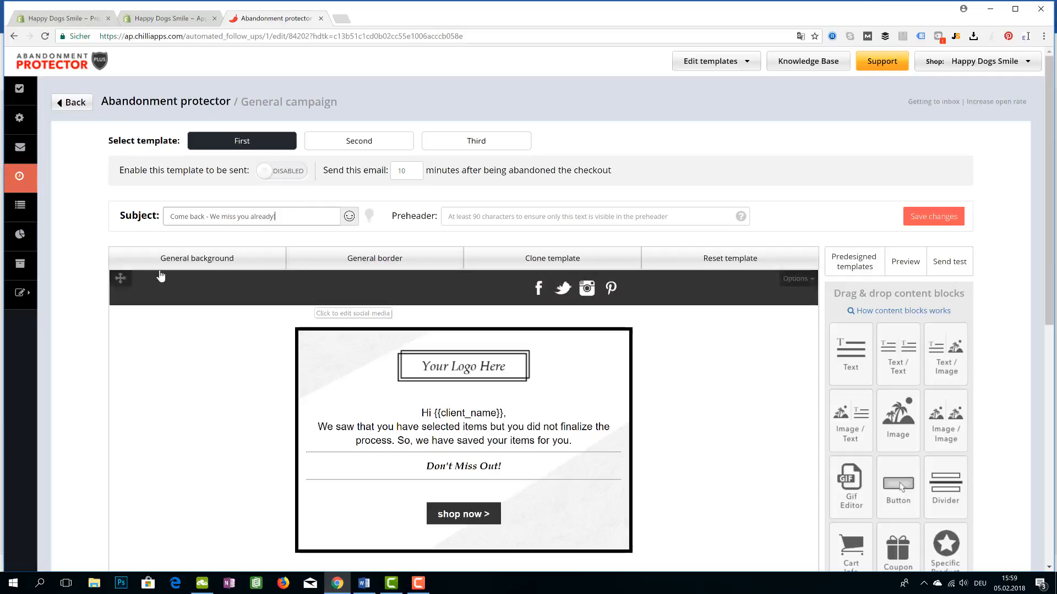
mouse_move(31, 233)
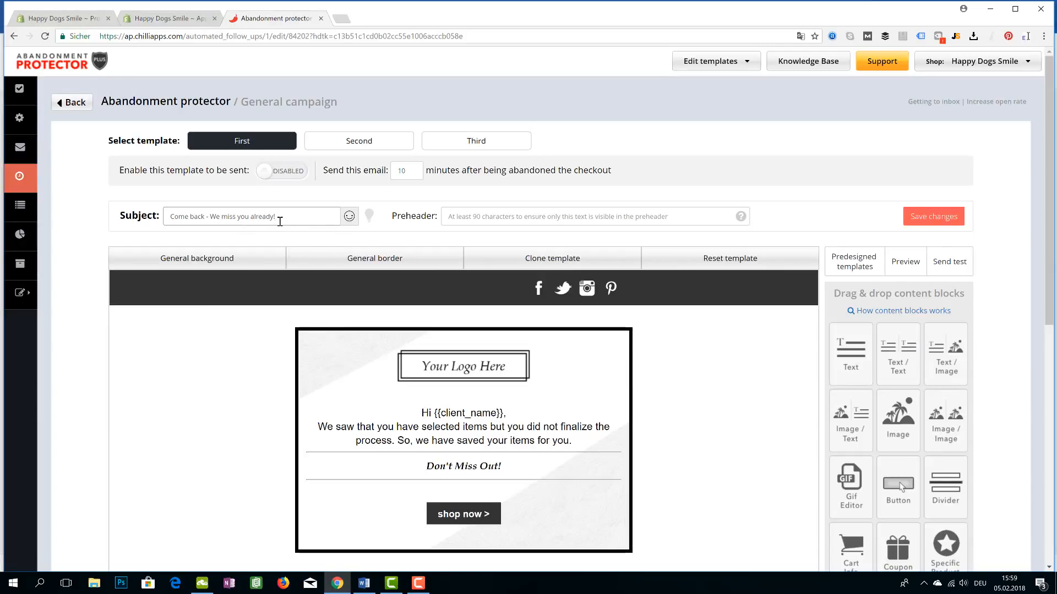
left_click_drag(280, 221, 164, 221)
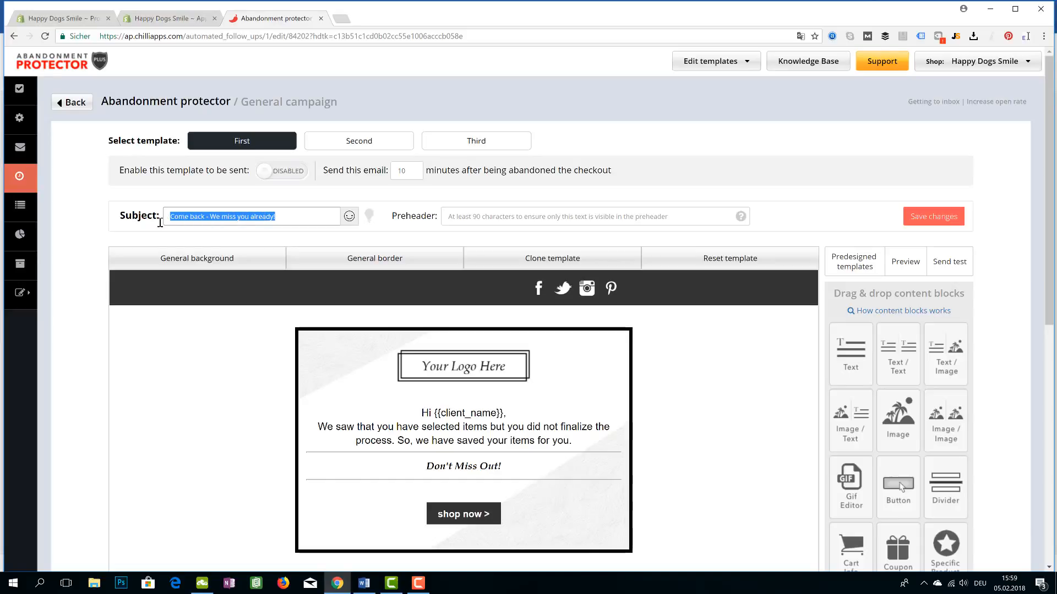
left_click(55, 20)
scroll(440, 300, "up", 7)
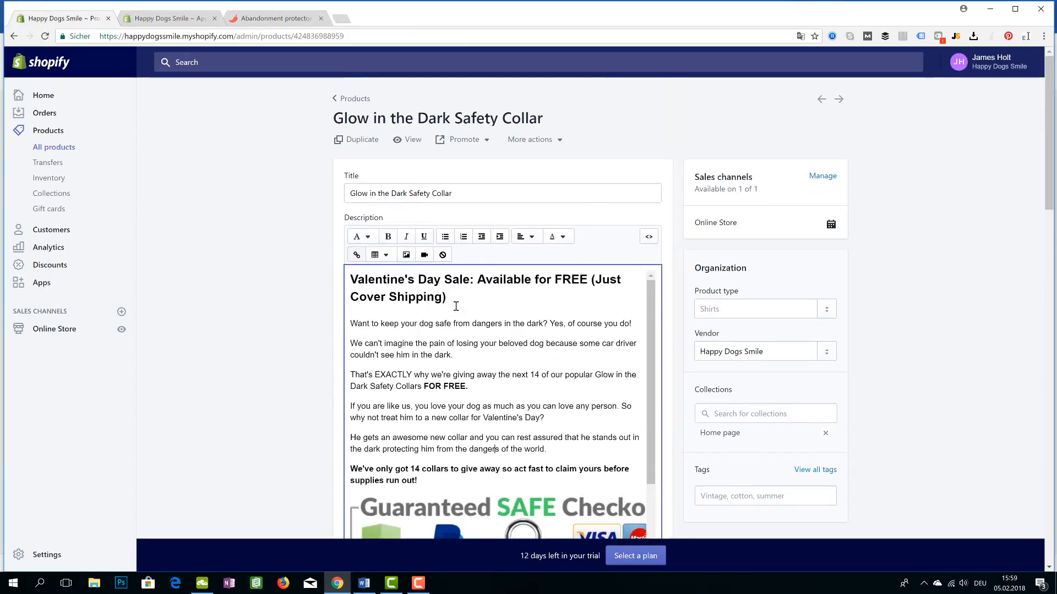
left_click_drag(446, 297, 349, 273)
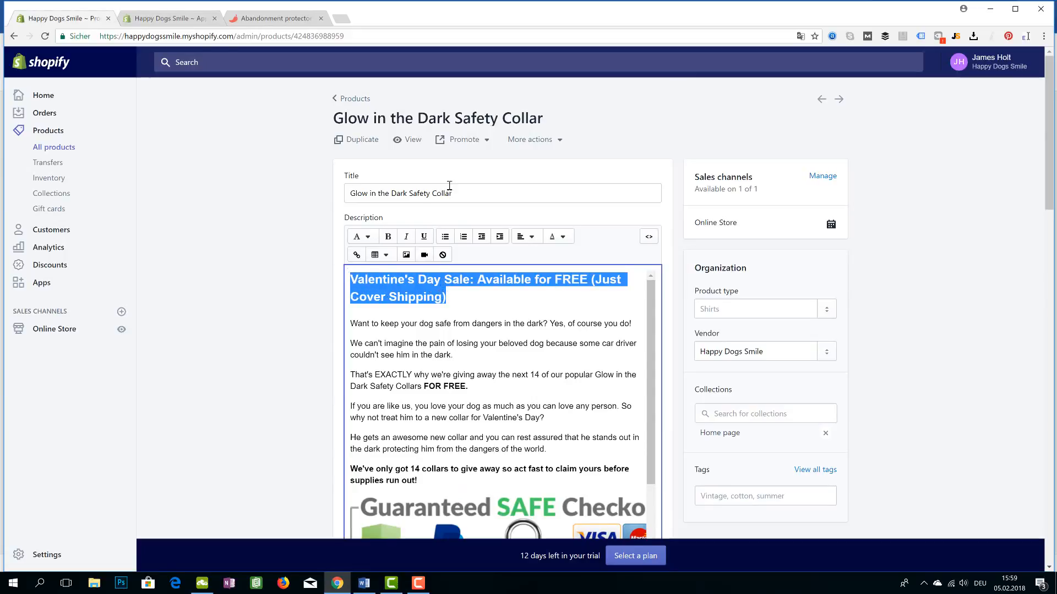
left_click(275, 19)
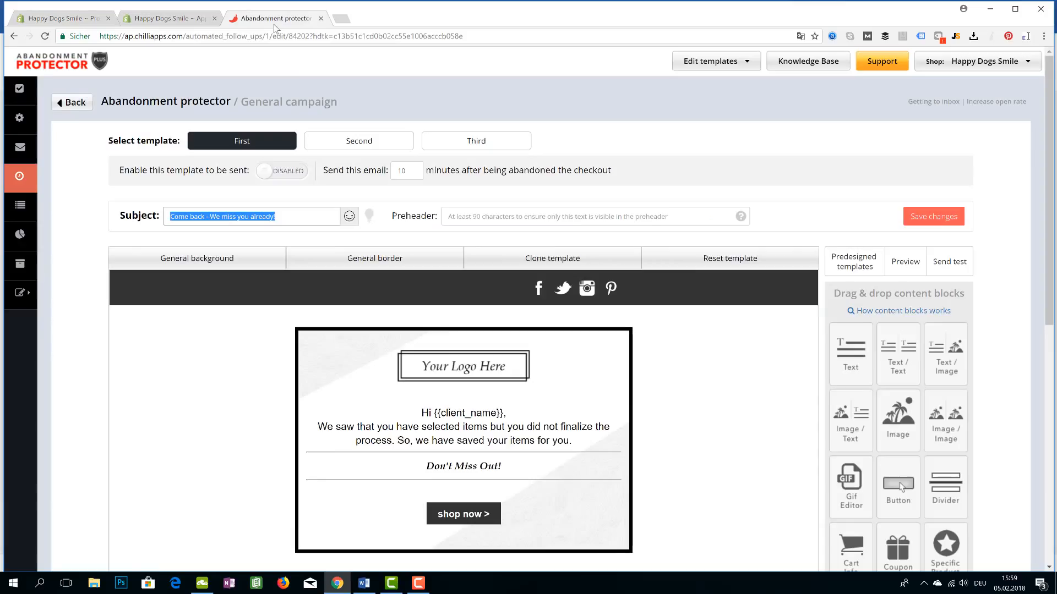
Place the caret in the preheader field and scroll through the email's content blocks
left_click(282, 217)
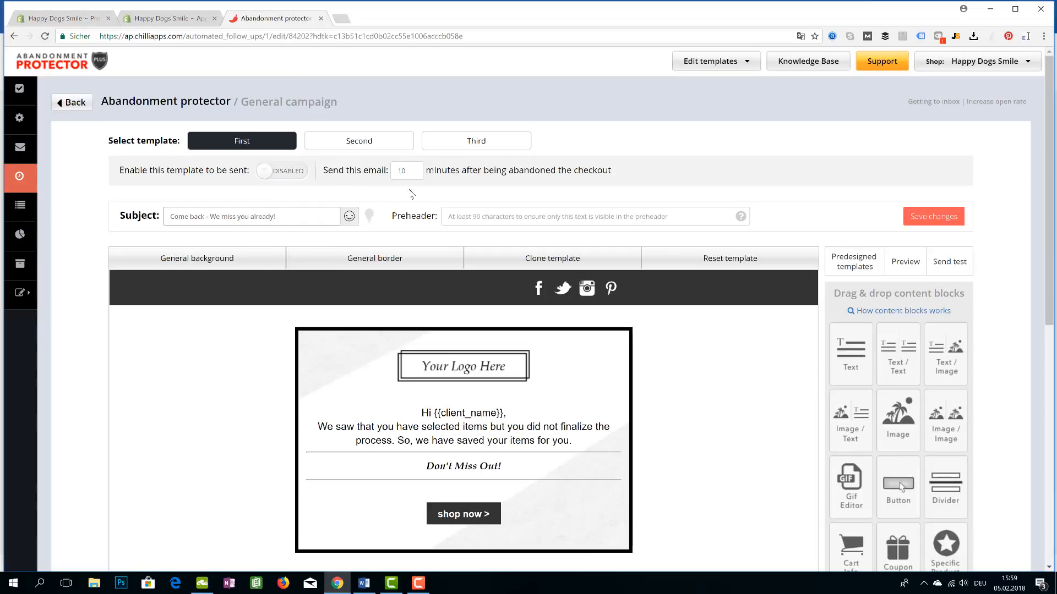
left_click(471, 218)
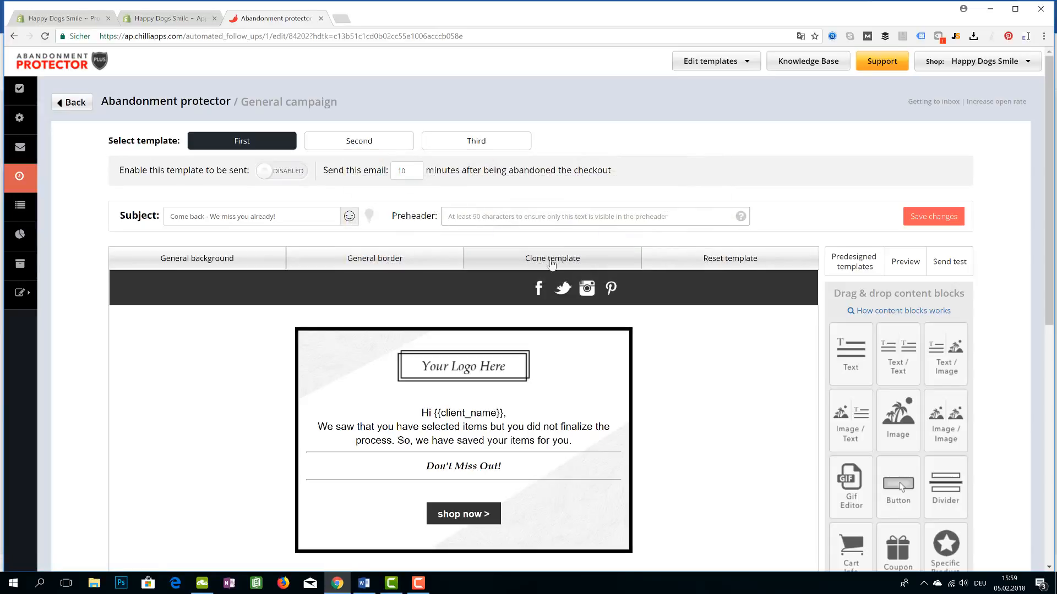
left_click(501, 214)
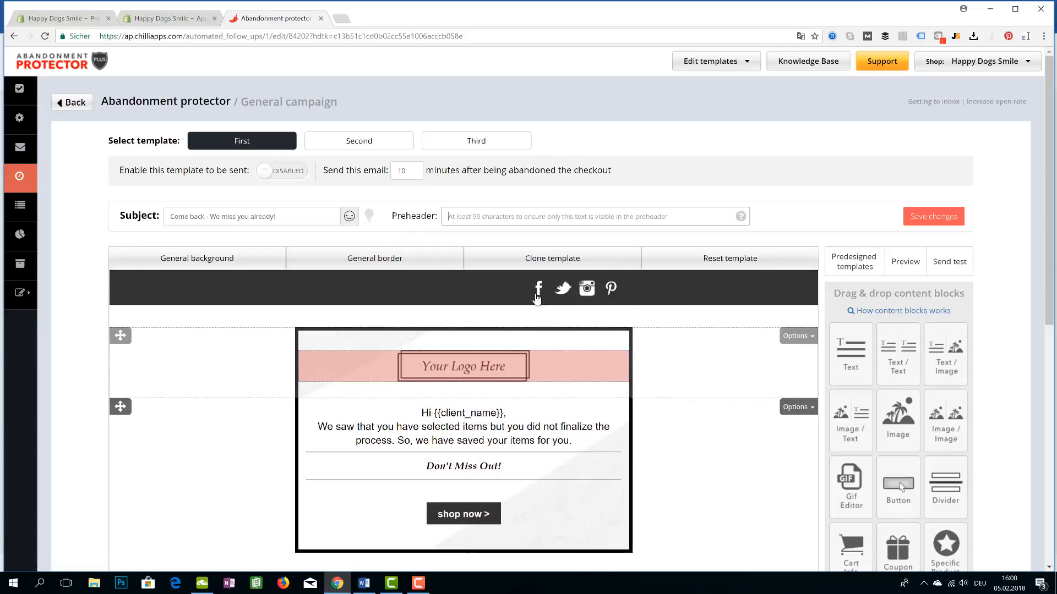
scroll(463, 495, "down", 1)
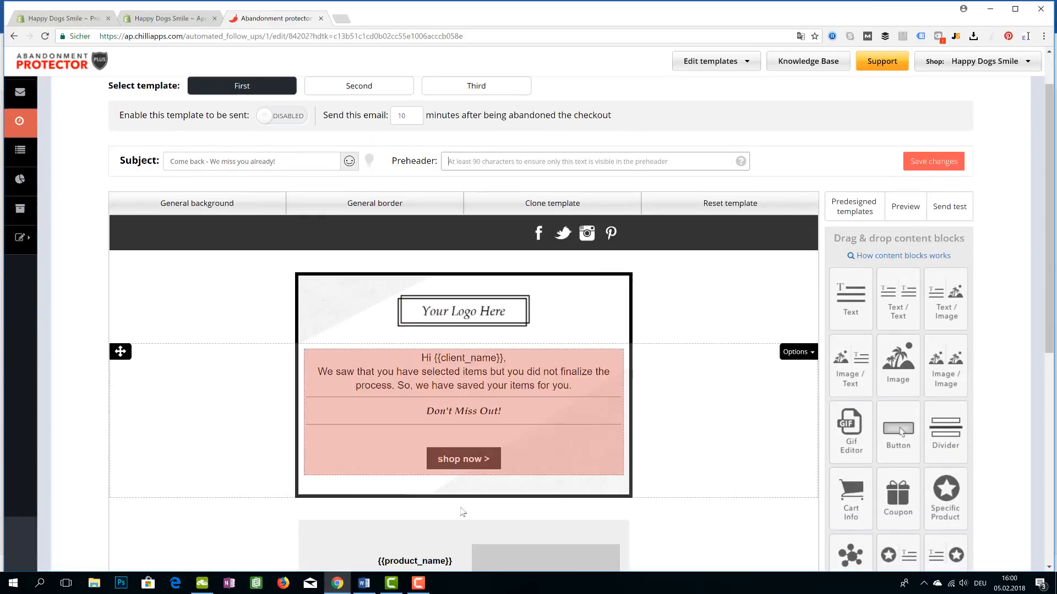
scroll(462, 512, "down", 6)
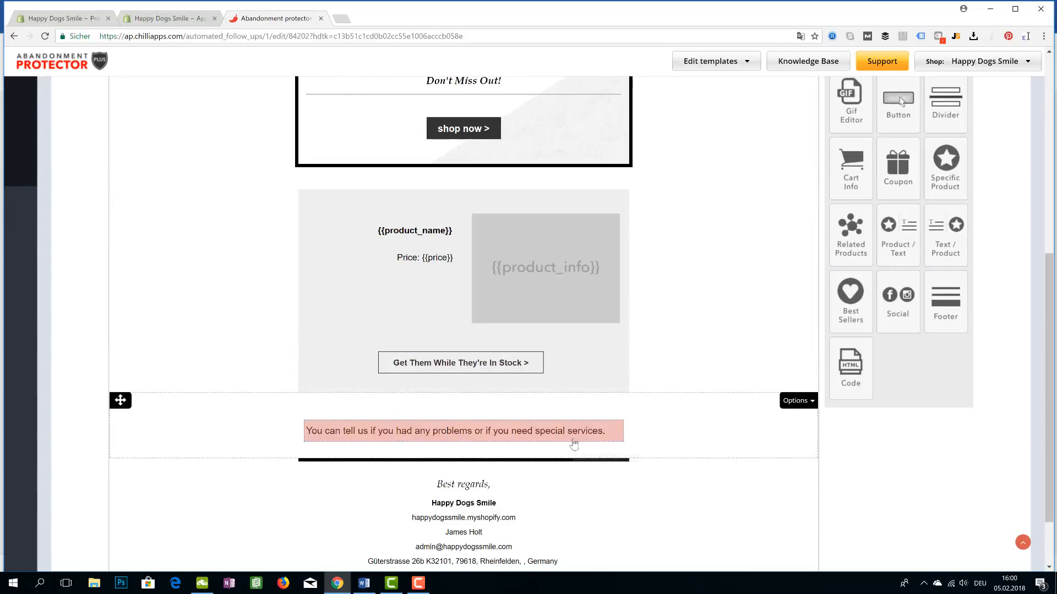
scroll(567, 438, "up", 4)
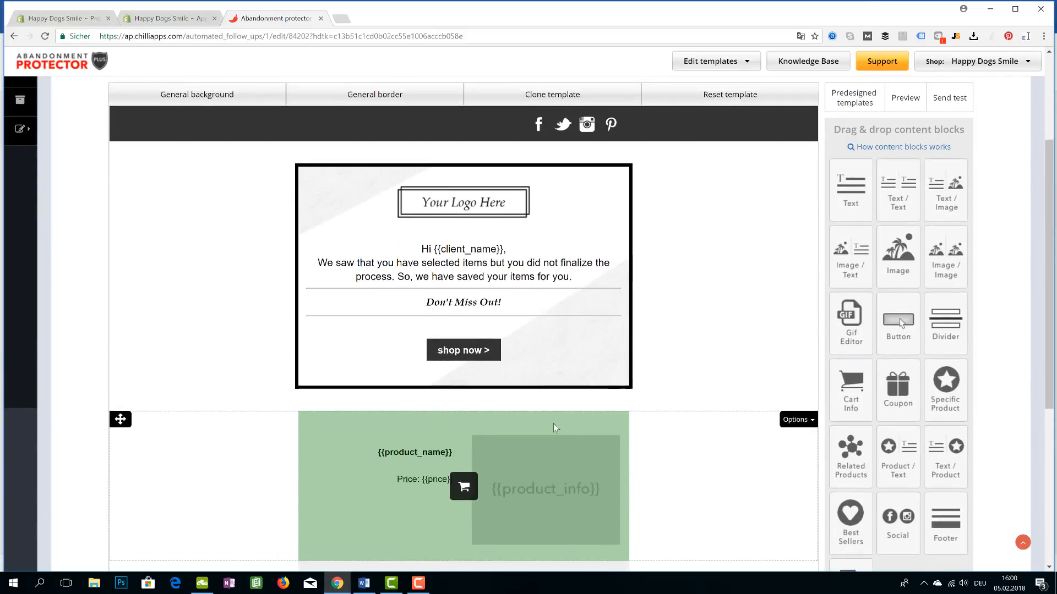
scroll(553, 424, "up", 3)
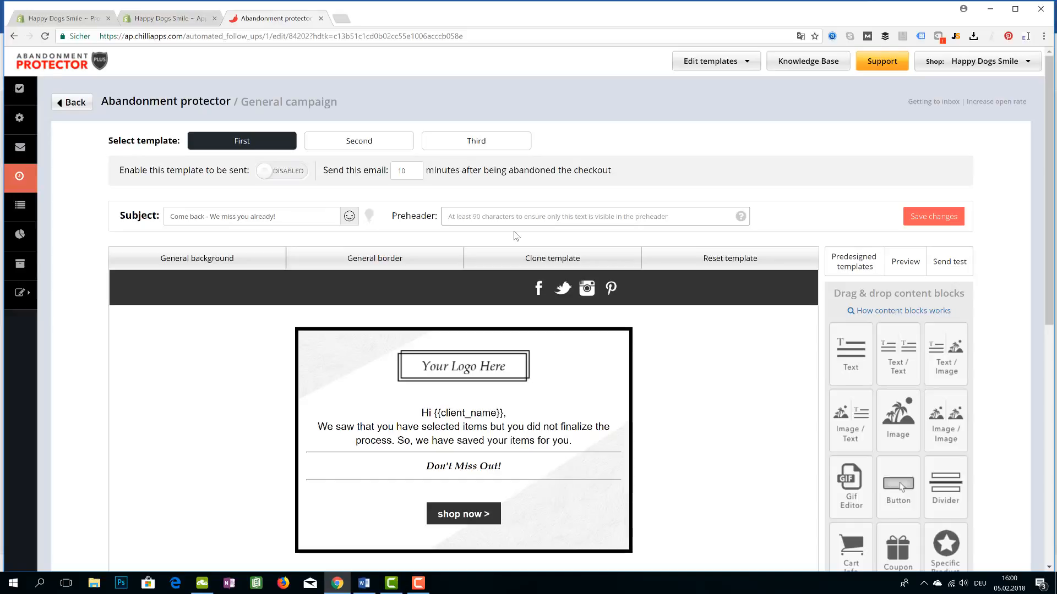
Type the preheader 'Happy Dogs Smile wants to make you HAPPY.', correcting its ending
type("Ha")
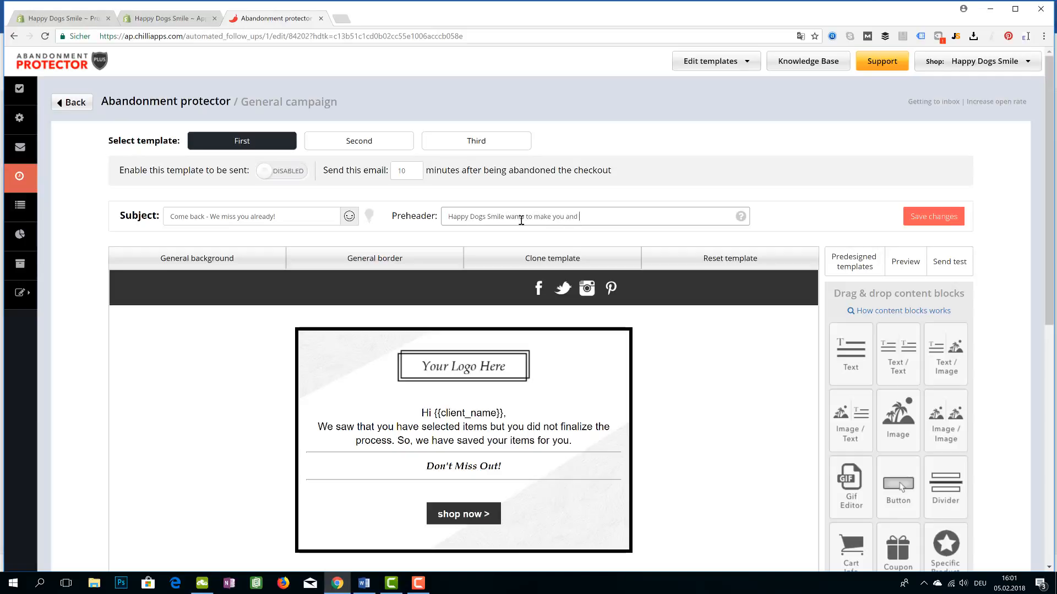
key("BackSpace")
key("BackSpace")
key("BackSpace")
key("BackSpace")
key("BackSpace")
key("BackSpace")
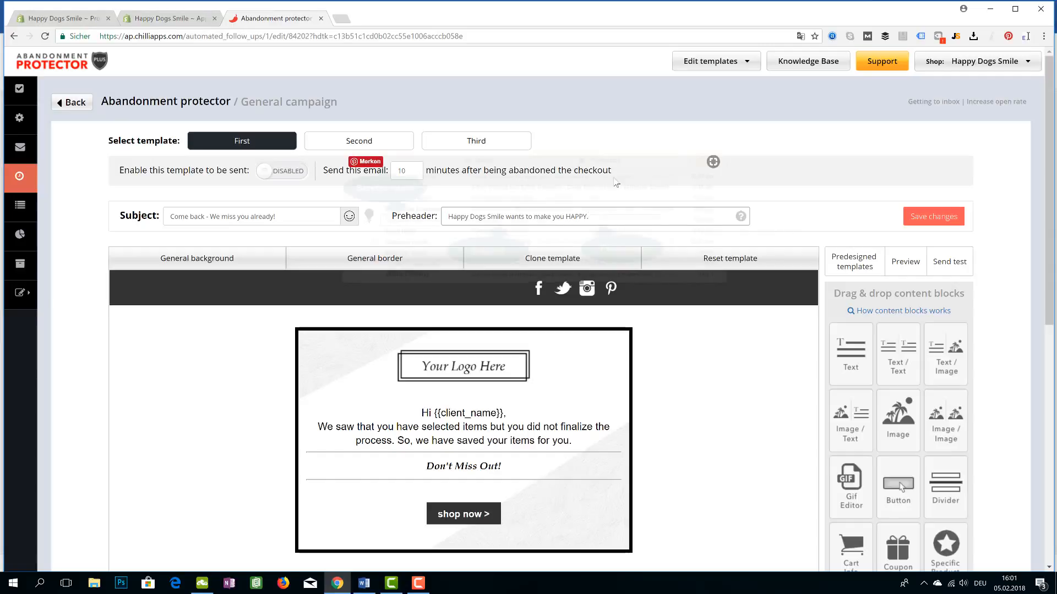
left_click_drag(616, 217, 445, 203)
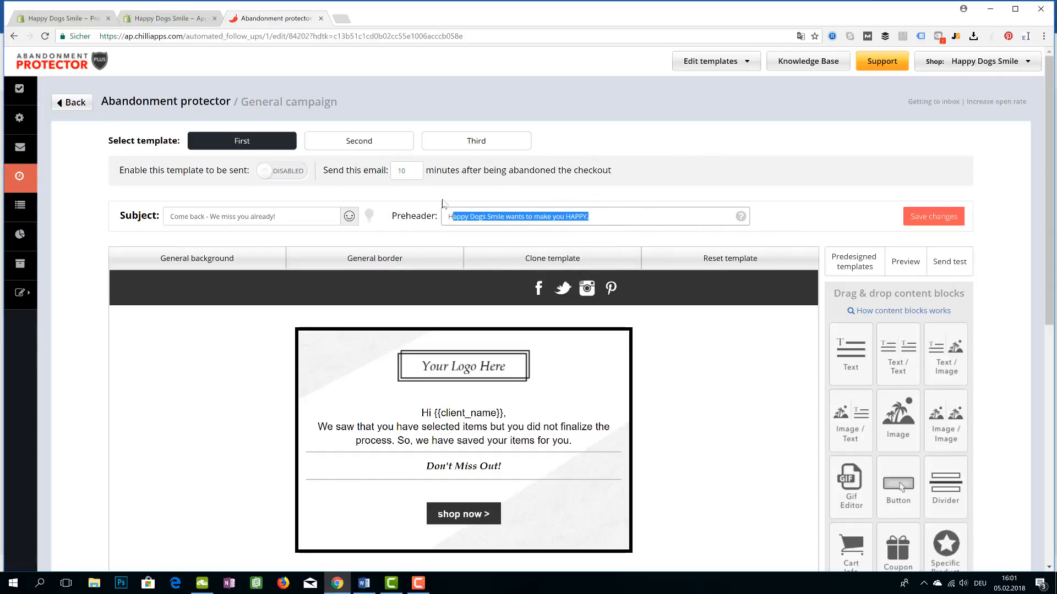
left_click(504, 216)
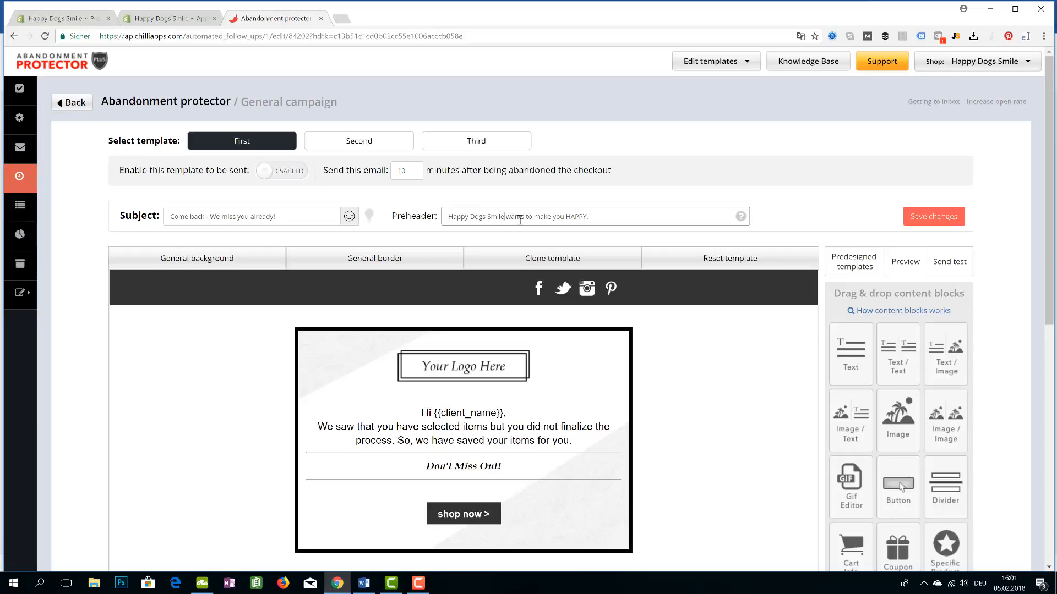
left_click_drag(504, 217, 445, 221)
left_click(614, 217)
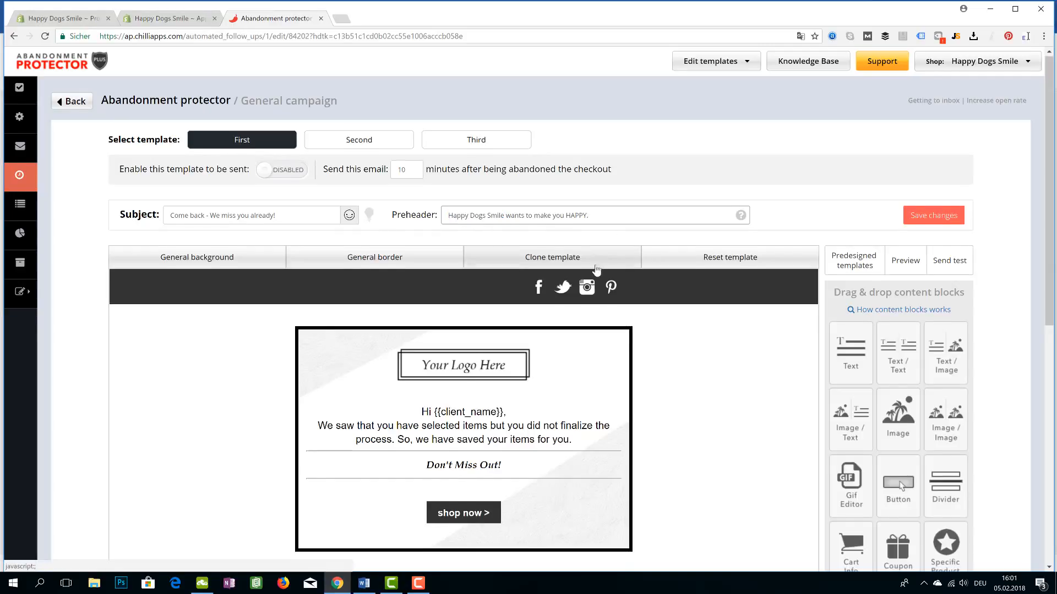
scroll(596, 270, "down", 1)
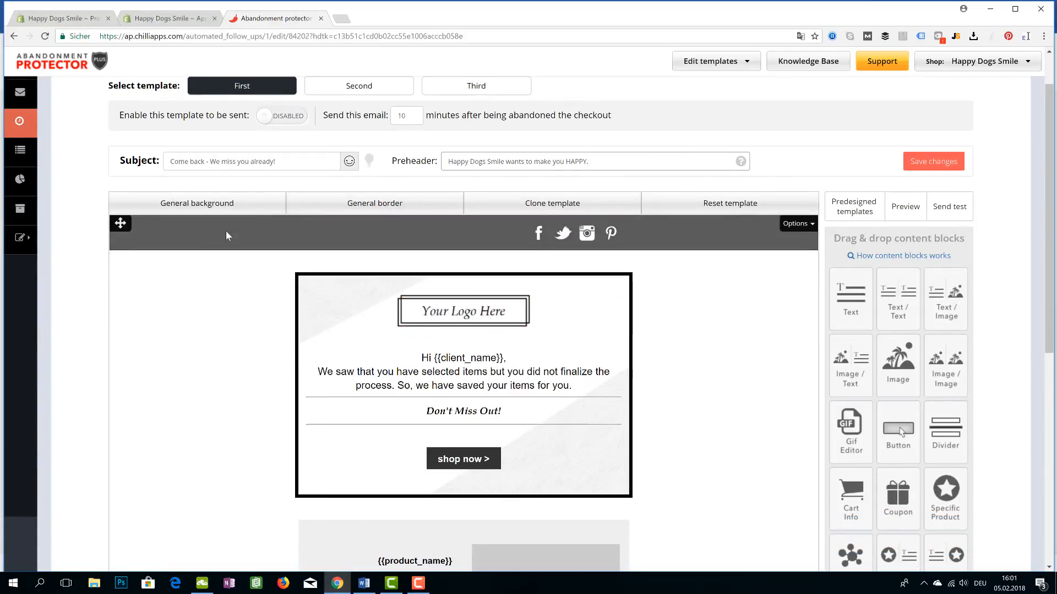
scroll(319, 209, "down", 1)
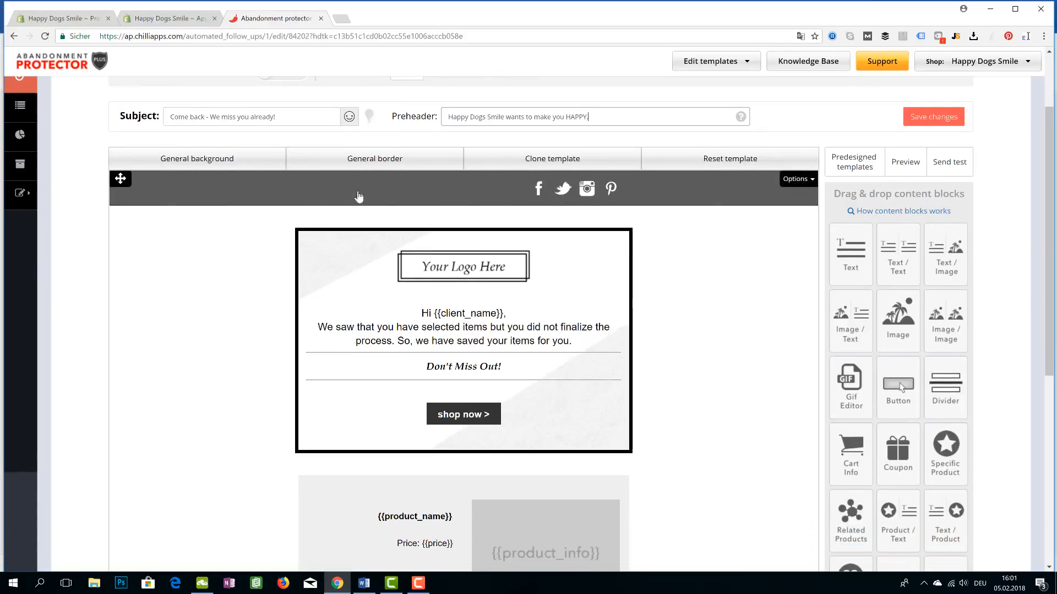
scroll(385, 215, "up", 2)
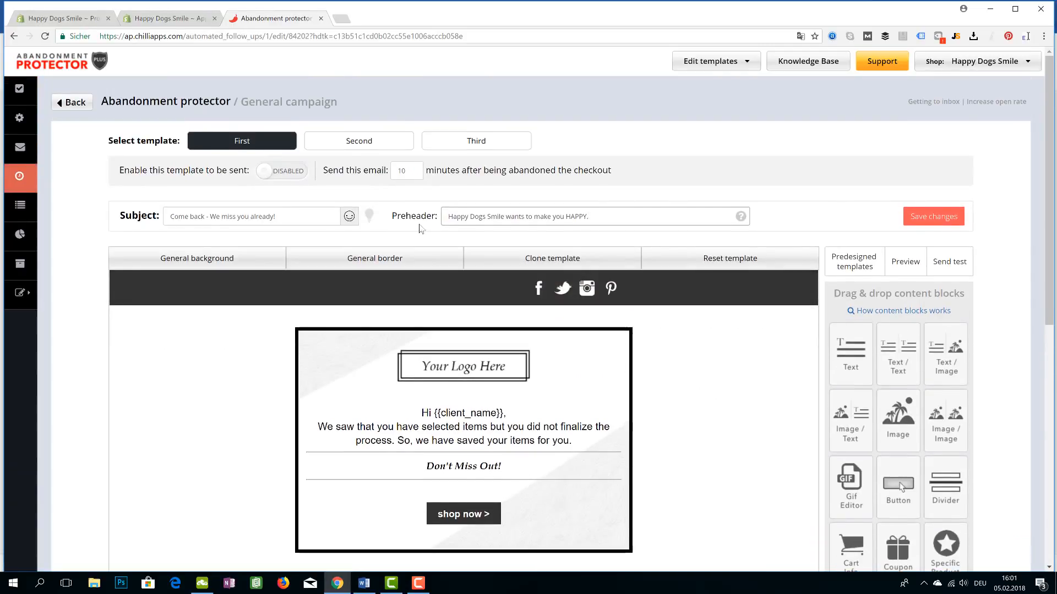
scroll(419, 229, "down", 4)
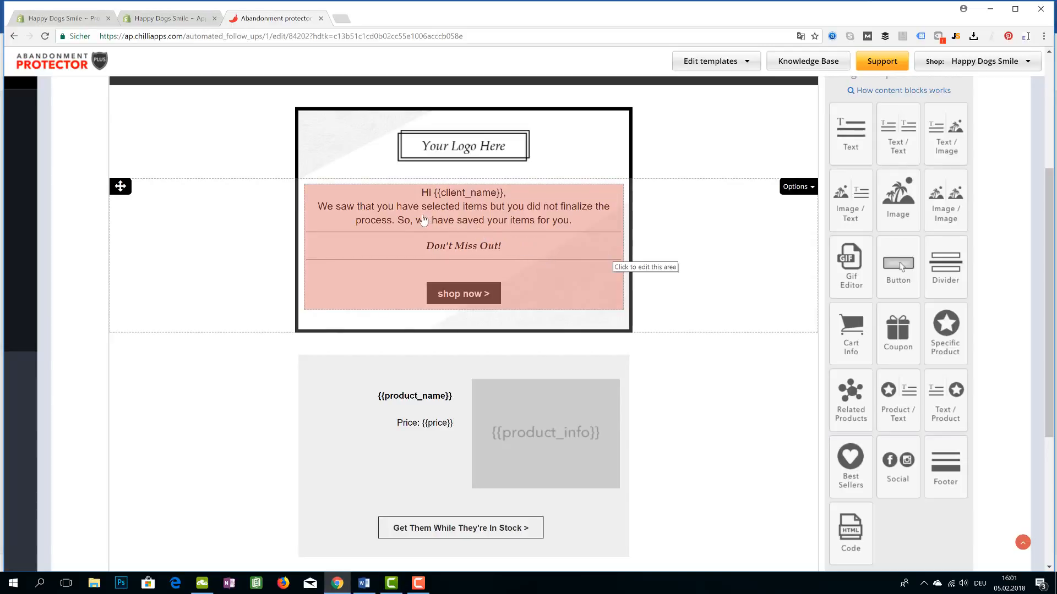
Change the end of the greeting sentence to "finish checkout."
left_click(567, 223)
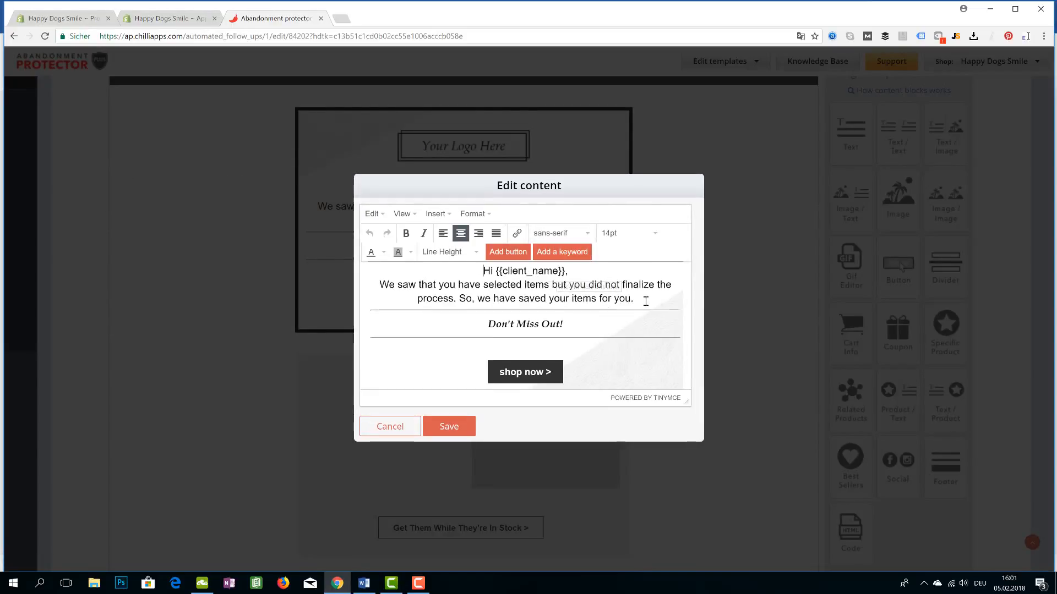
left_click_drag(633, 299, 622, 277)
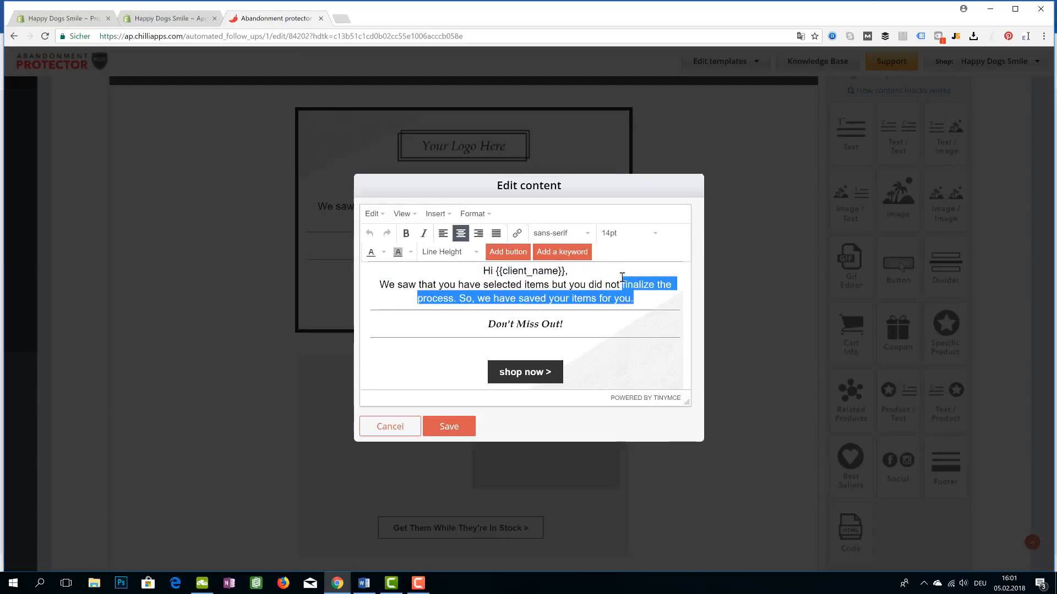
key("BackSpace")
type("fini")
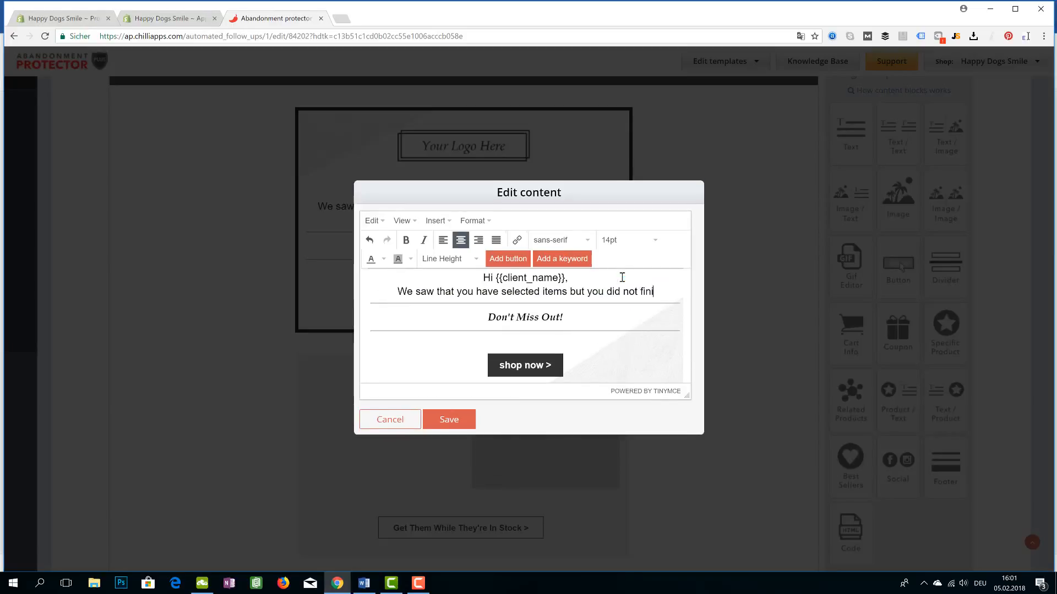
type("sh checkout.")
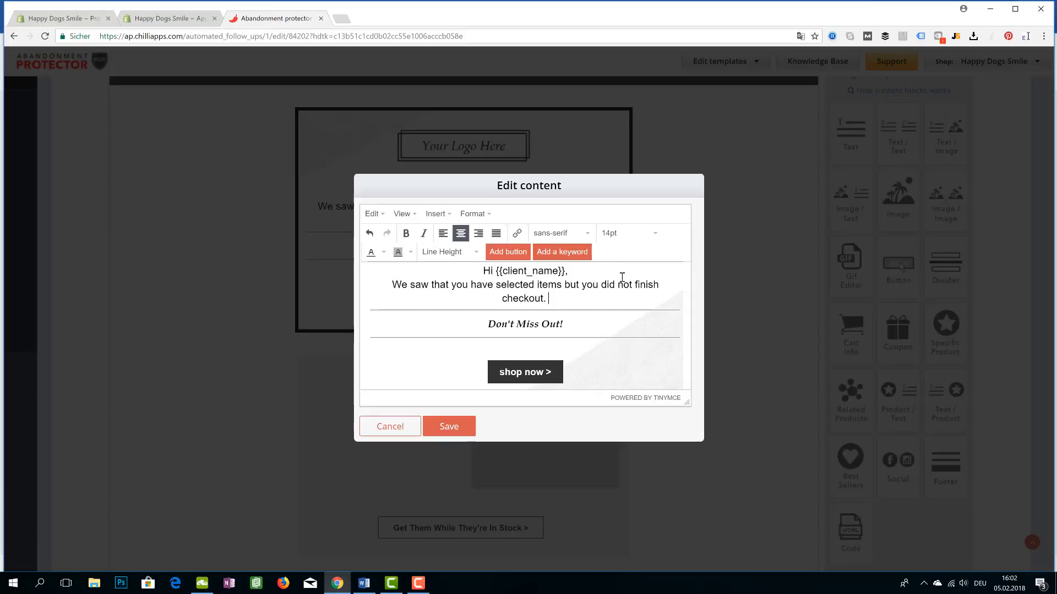
type("We'd hate")
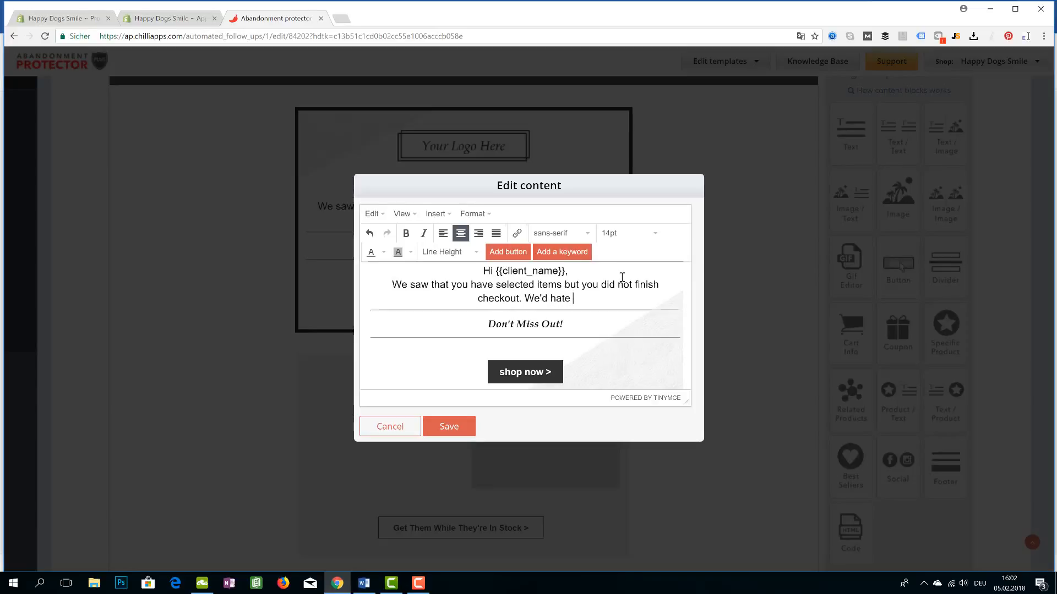
key("BackSpace")
key("BackSpace")
key("BackSpace")
key("BackSpace")
key("BackSpace")
key("BackSpace")
key("BackSpace")
key("BackSpace")
key("BackSpace")
key("BackSpace")
key("BackSpace")
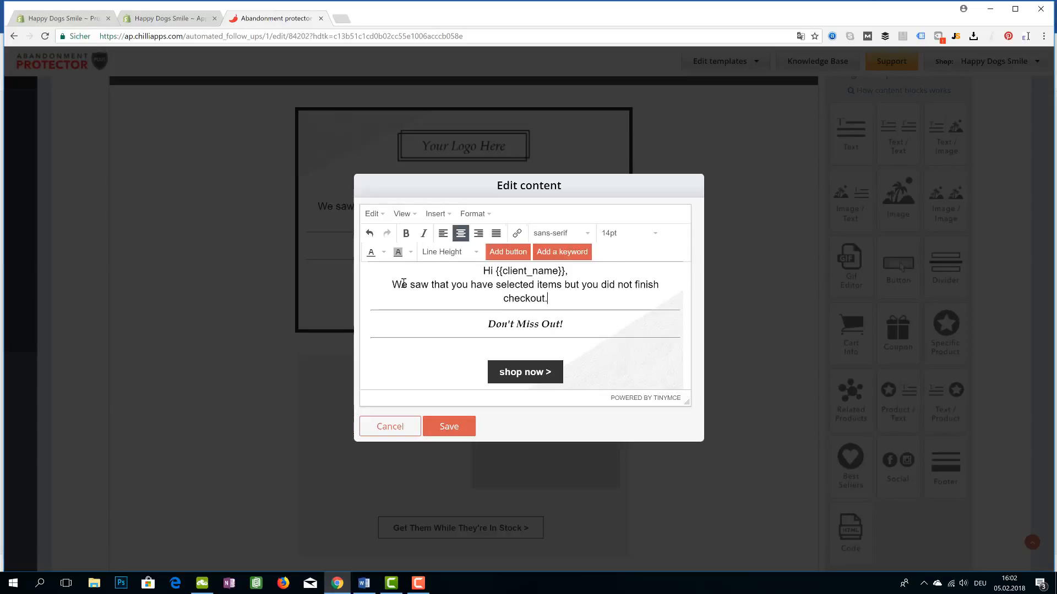
Insert "Just a friendly reminder from us..." on its own line before "We saw" and save the greeting
left_click(392, 285)
type("Just a ")
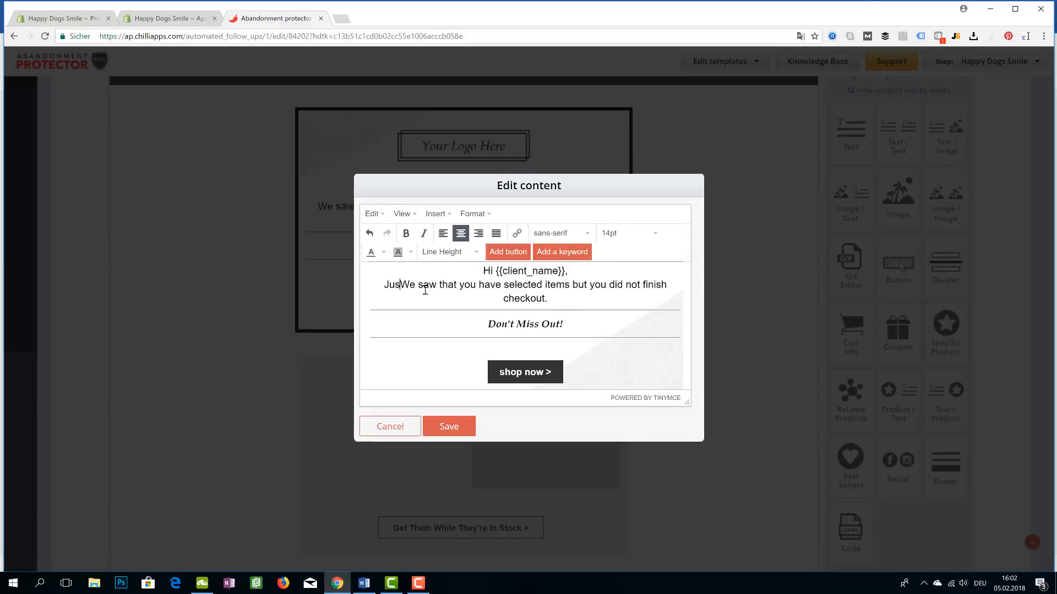
type("frein")
key("BackSpace")
key("BackSpace")
key("BackSpace")
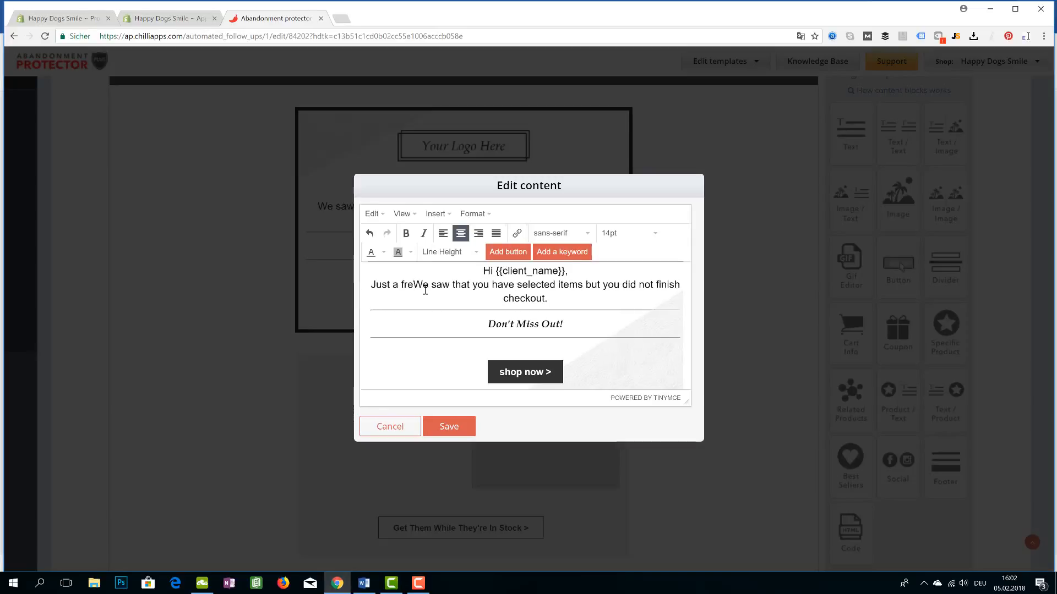
type("iendly")
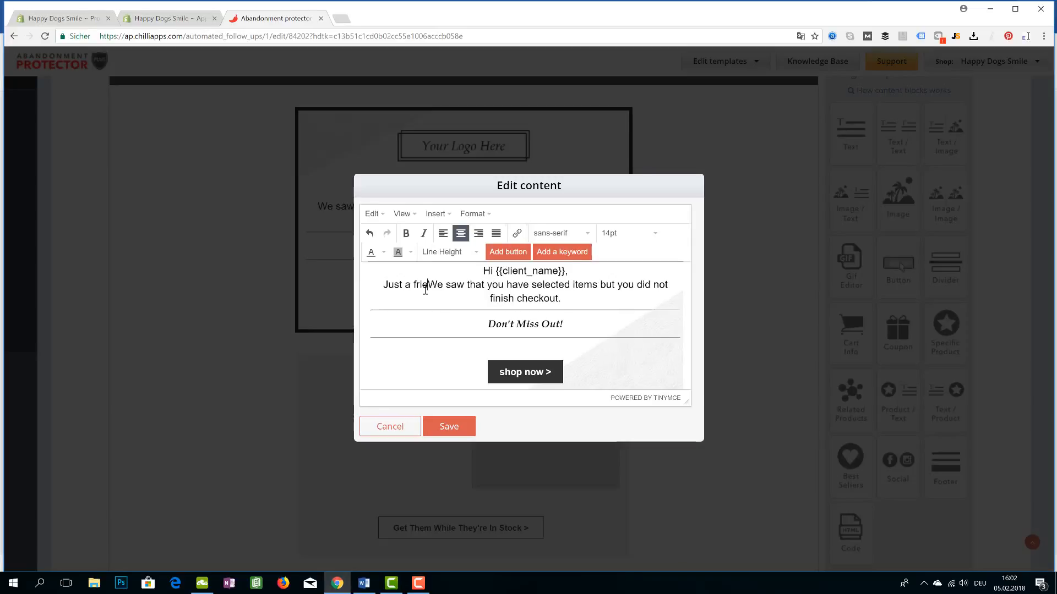
type(" reminder from u")
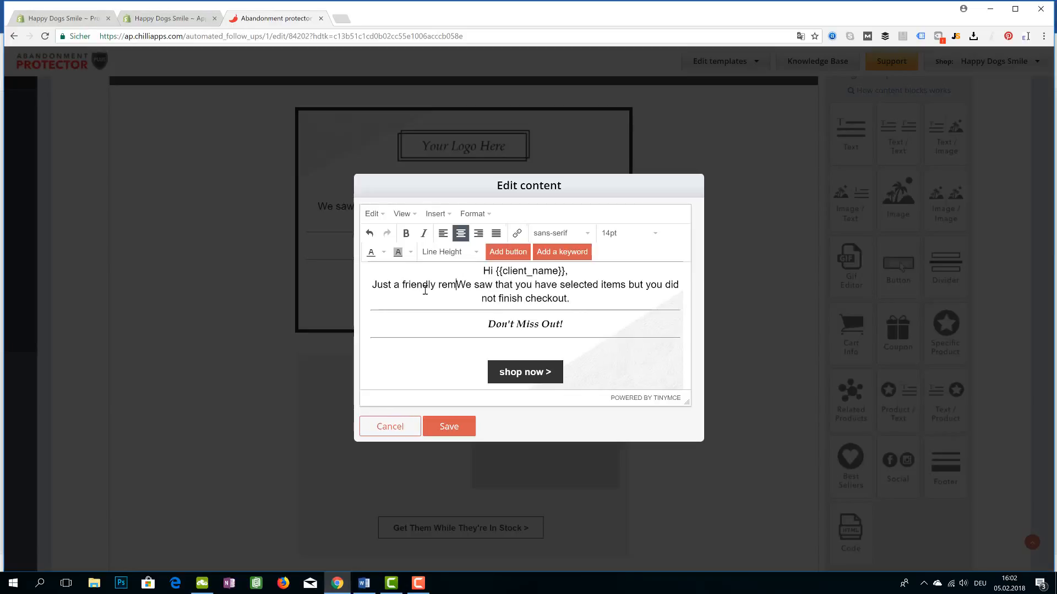
type("s")
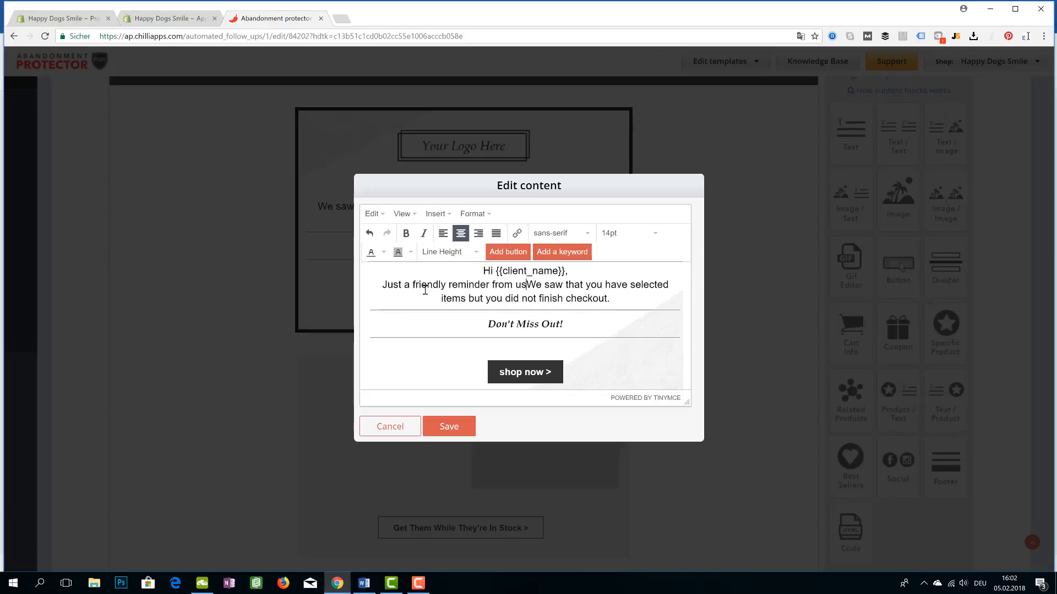
type("...")
key("Return")
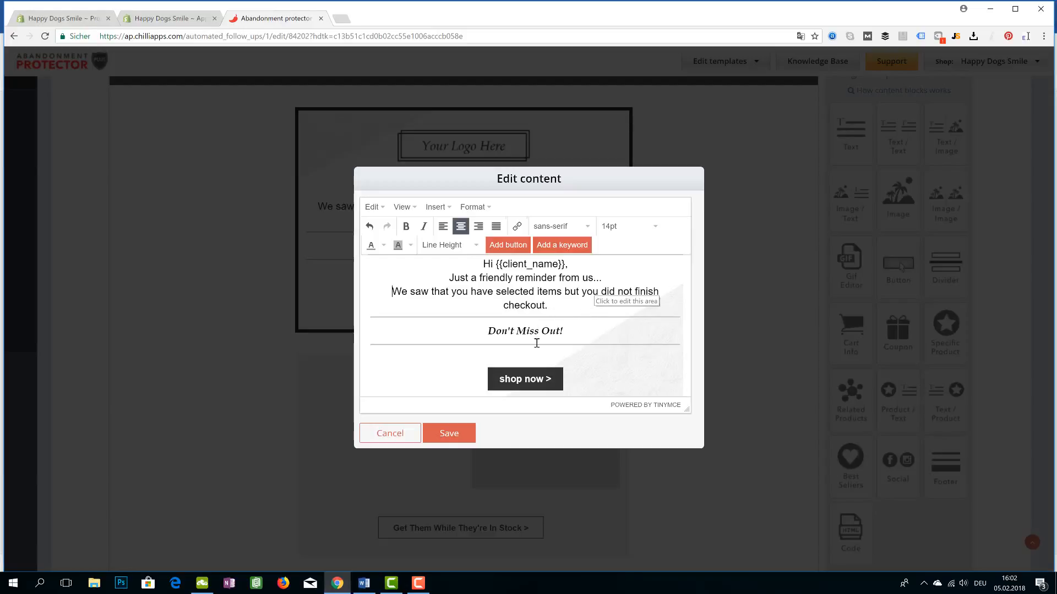
left_click(449, 435)
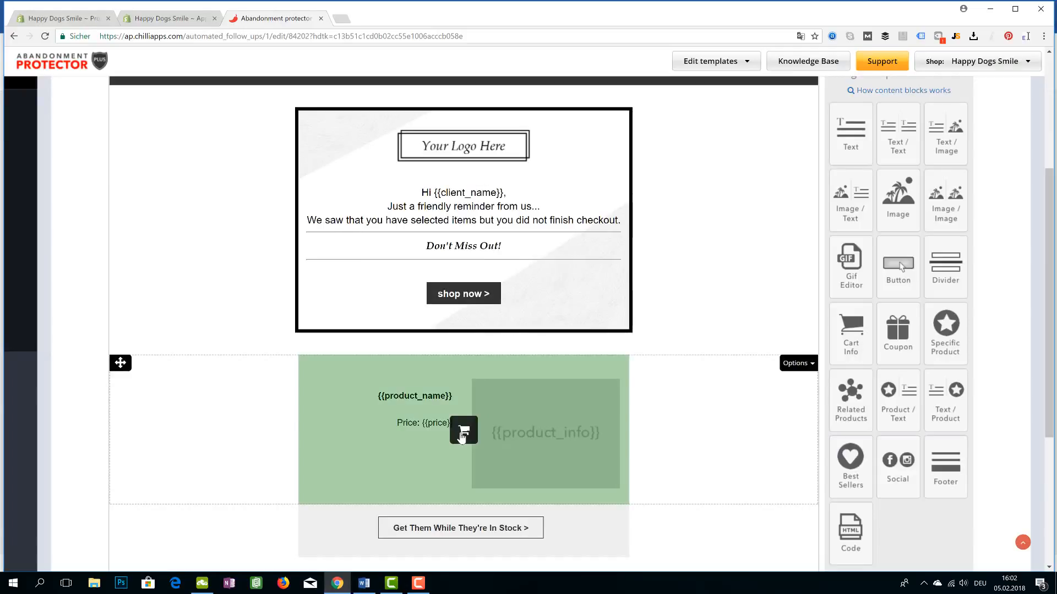
scroll(632, 282, "up", 2)
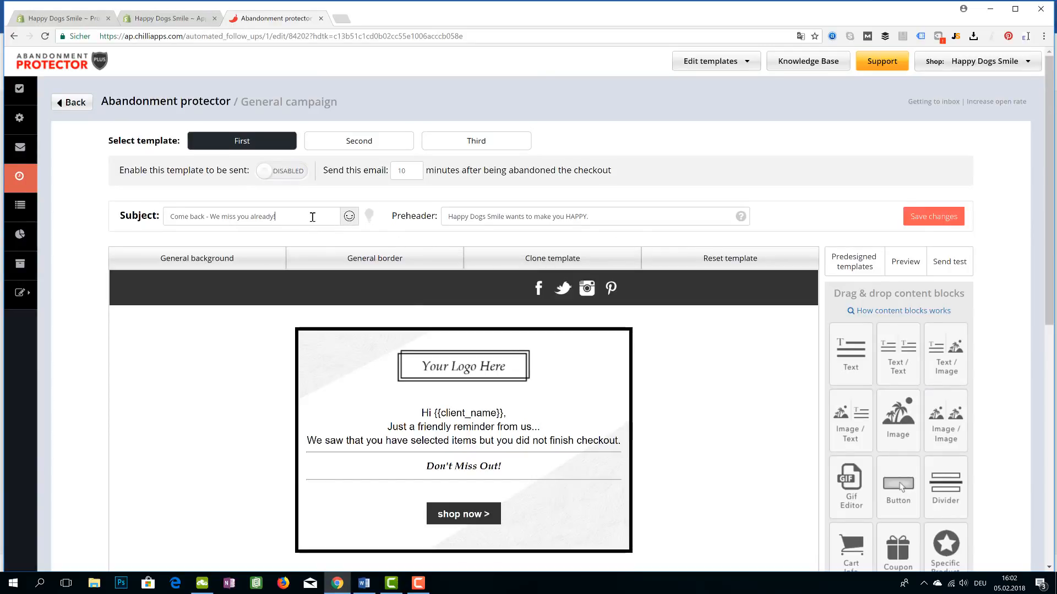
left_click_drag(312, 217, 206, 226)
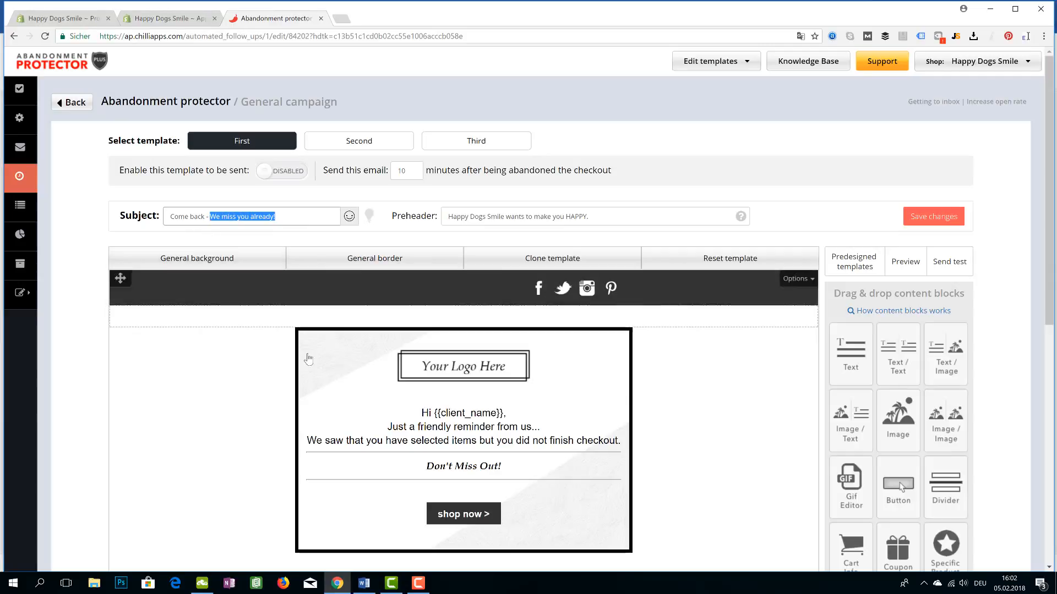
scroll(346, 434, "down", 4)
scroll(594, 411, "down", 1)
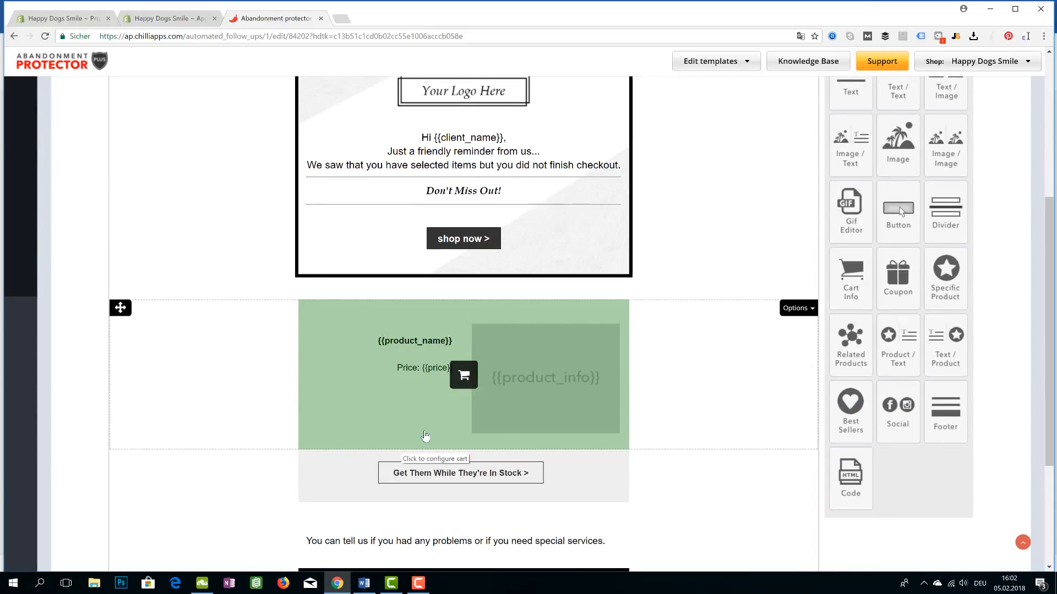
scroll(500, 369, "up", 2)
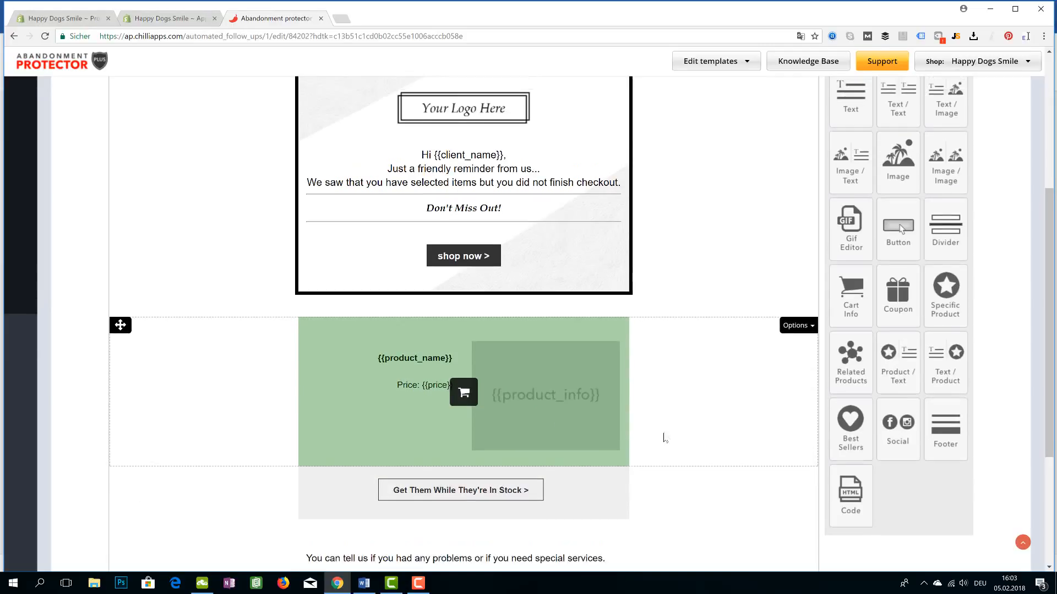
scroll(575, 499, "down", 1)
scroll(574, 500, "down", 4)
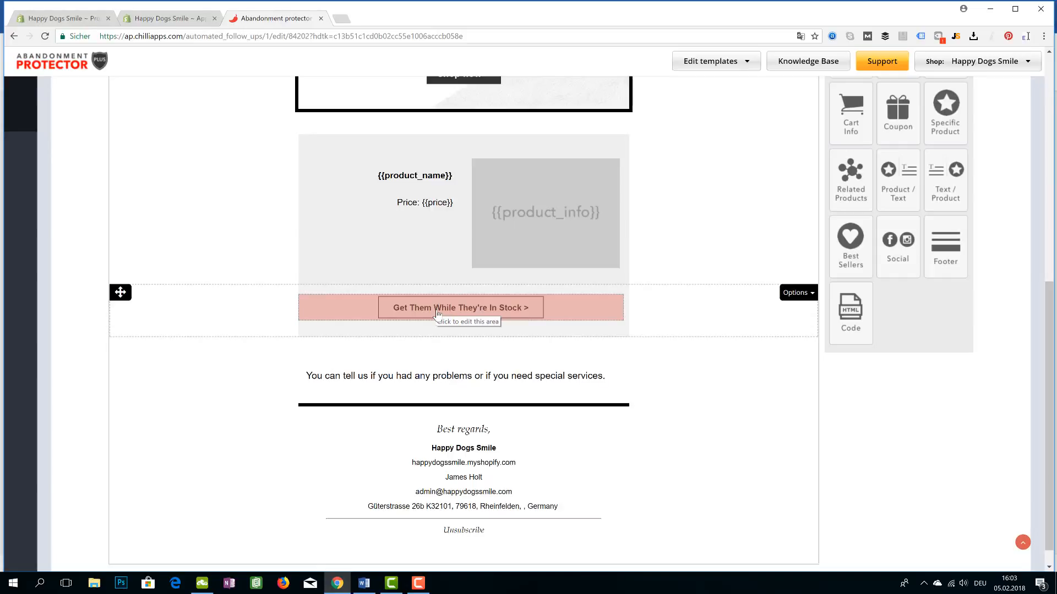
Delete the problems and special services text row from the first email, confirming the removal
left_click(450, 384)
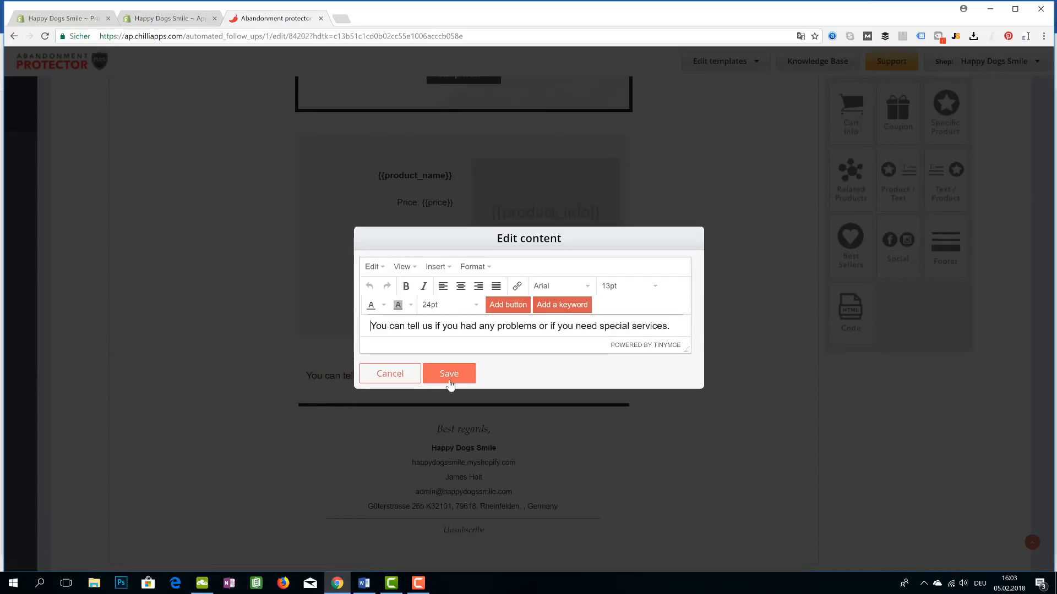
left_click(463, 383)
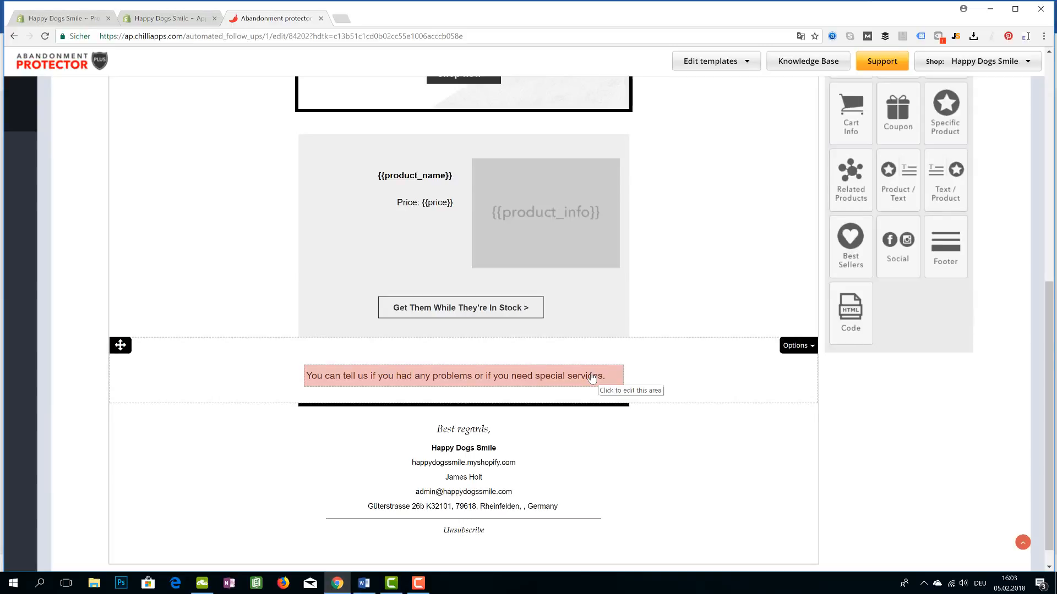
left_click(798, 345)
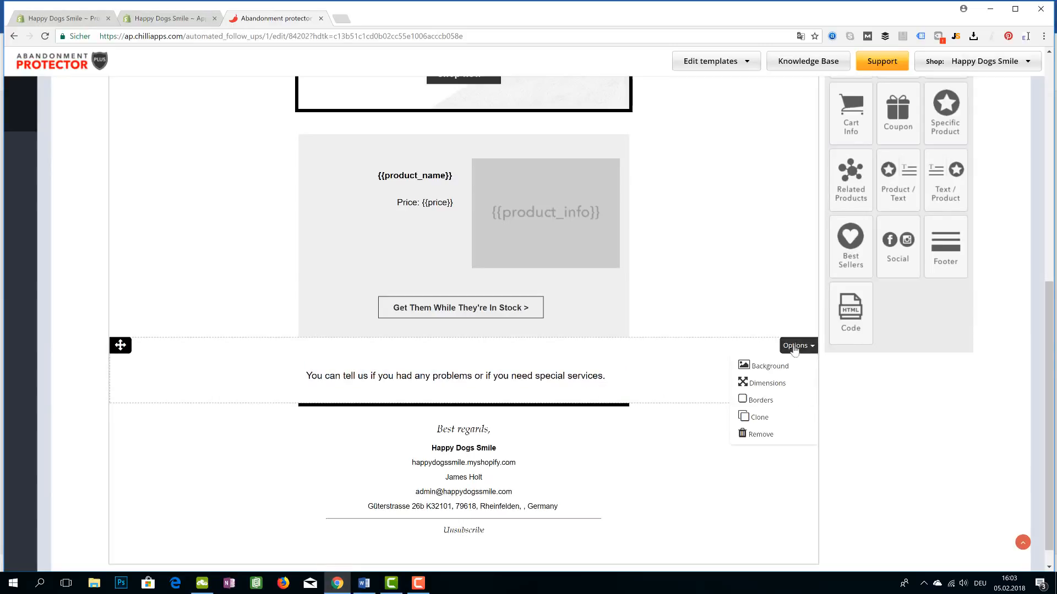
left_click(762, 434)
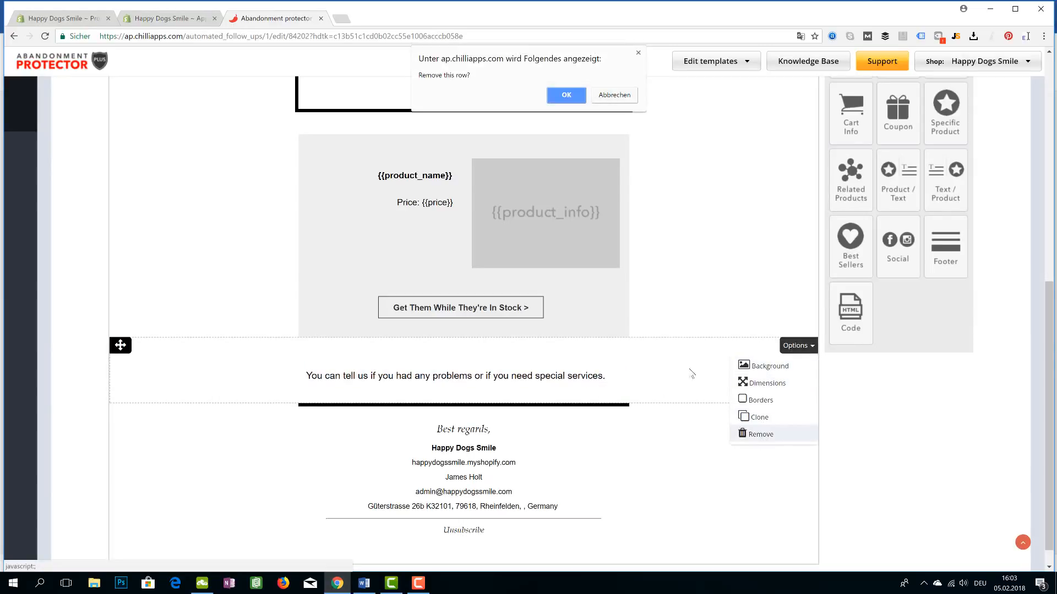
left_click(566, 95)
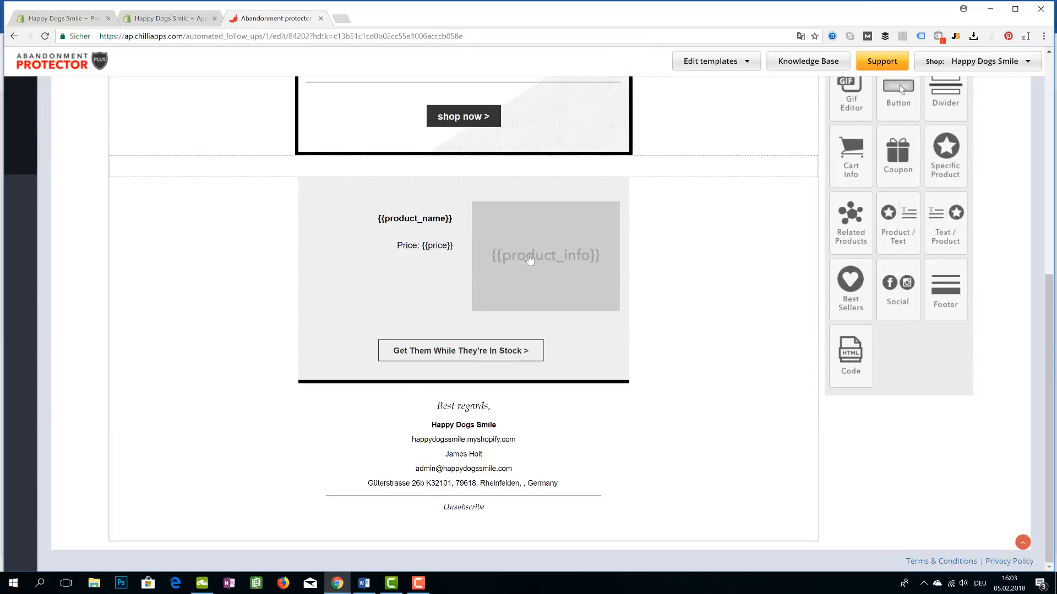
left_click(495, 438)
Delete the .myshopify.com URL, the person's name line and the postal address from the signature, then save
left_click_drag(585, 315, 533, 300)
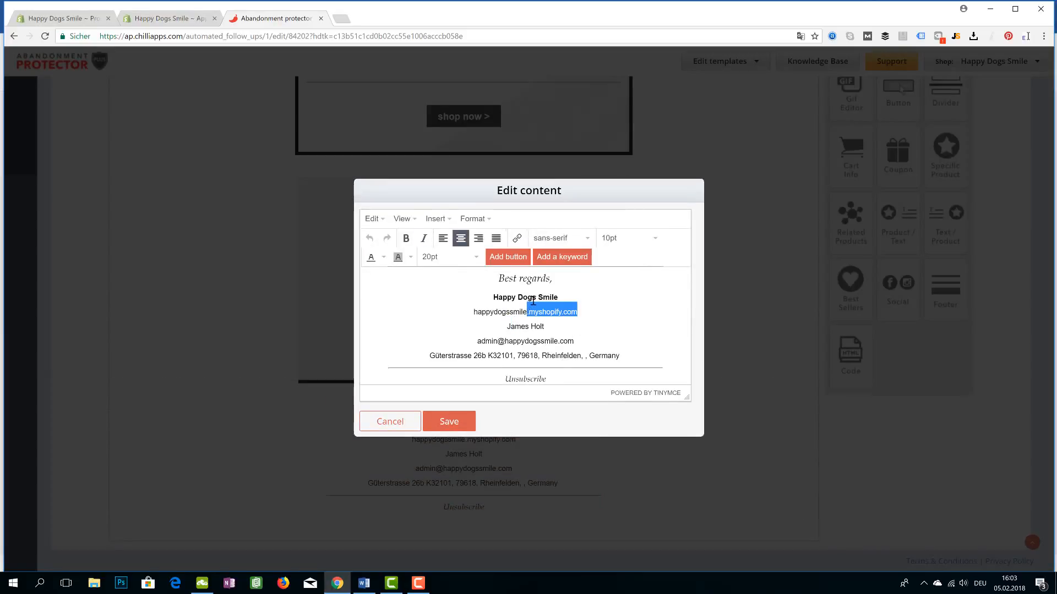
key("BackSpace")
key("BackSpace")
key("BackSpace")
key("BackSpace")
key("BackSpace")
key("BackSpace")
key("BackSpace")
key("BackSpace")
key("BackSpace")
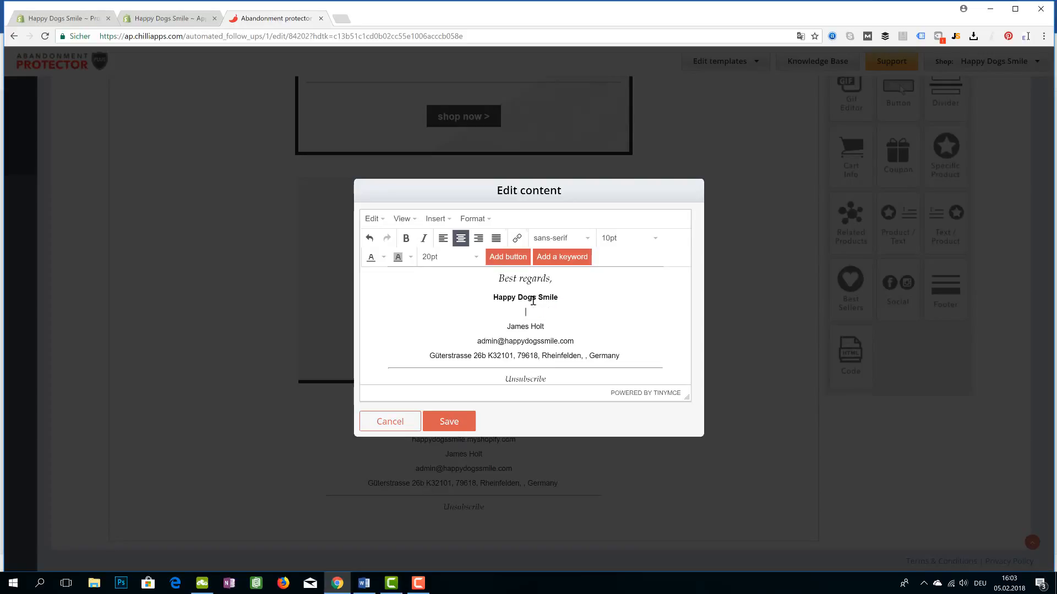
key("BackSpace")
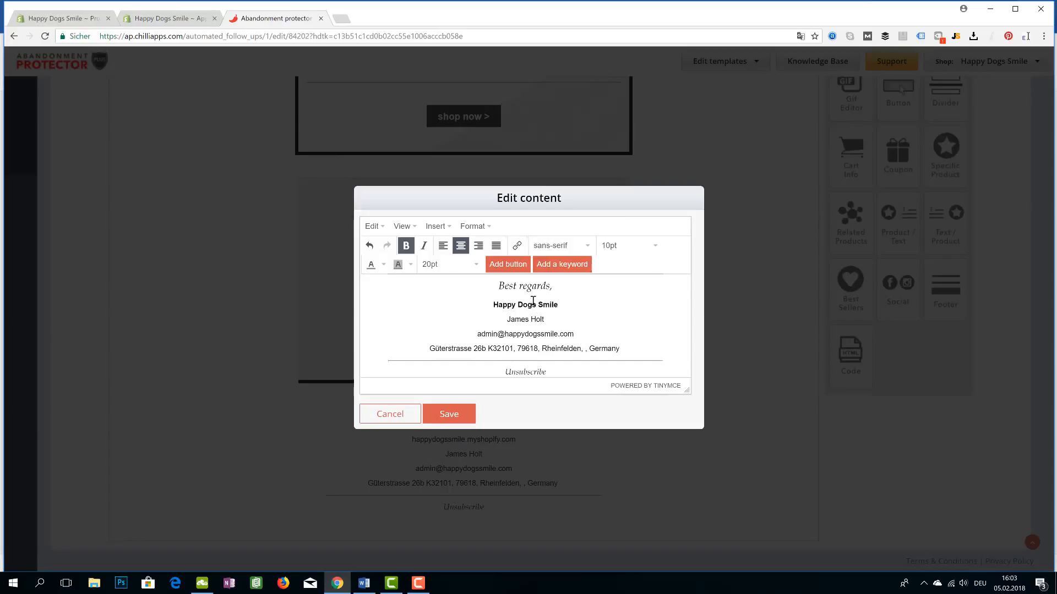
left_click_drag(546, 319, 509, 321)
key("BackSpace")
key("BackSpace")
key("BackSpace")
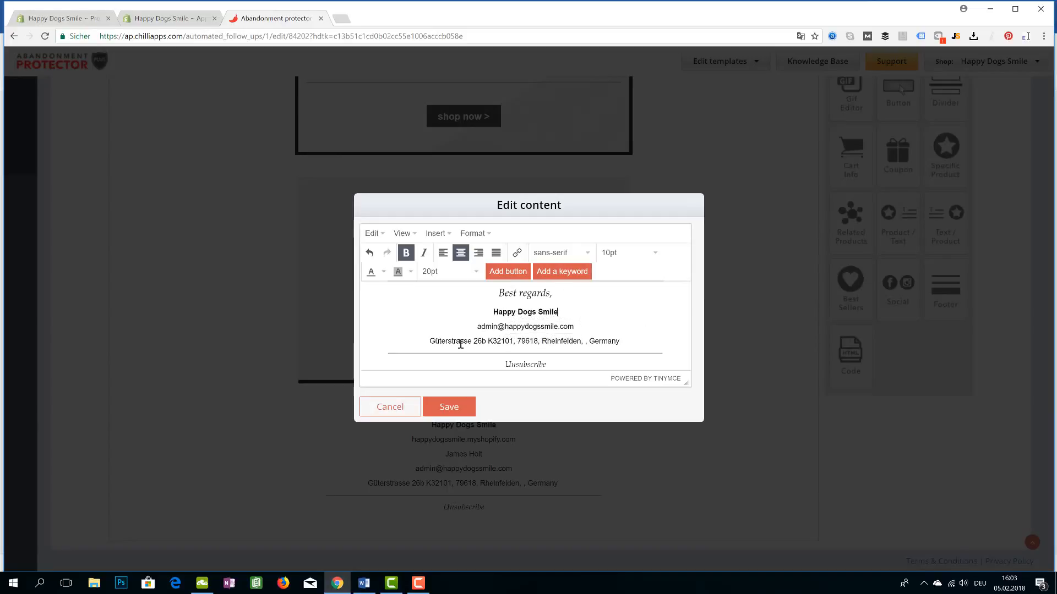
left_click_drag(430, 341, 622, 344)
key("BackSpace")
key("BackSpace")
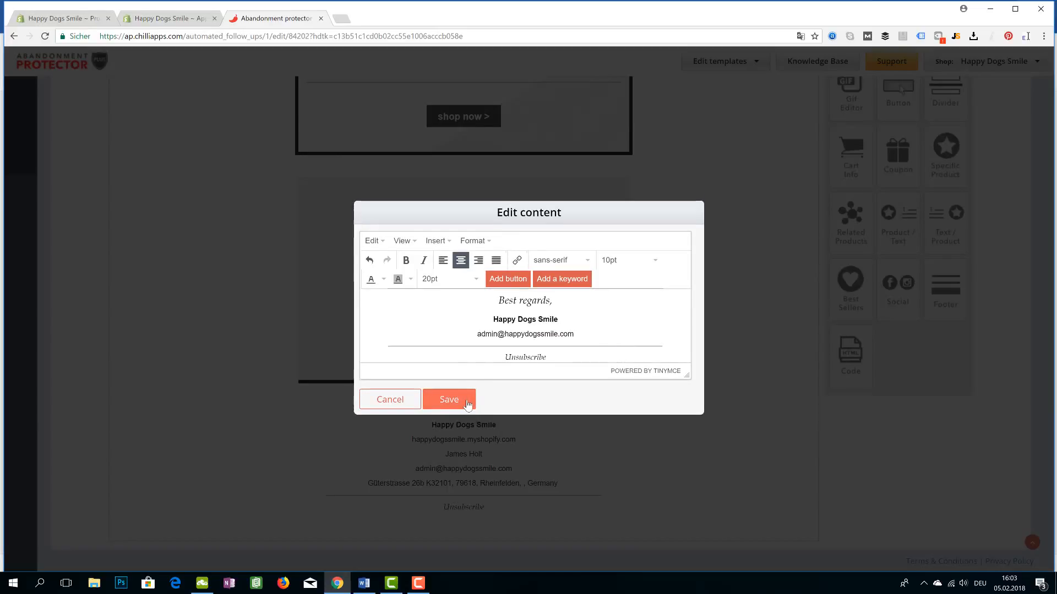
left_click(467, 405)
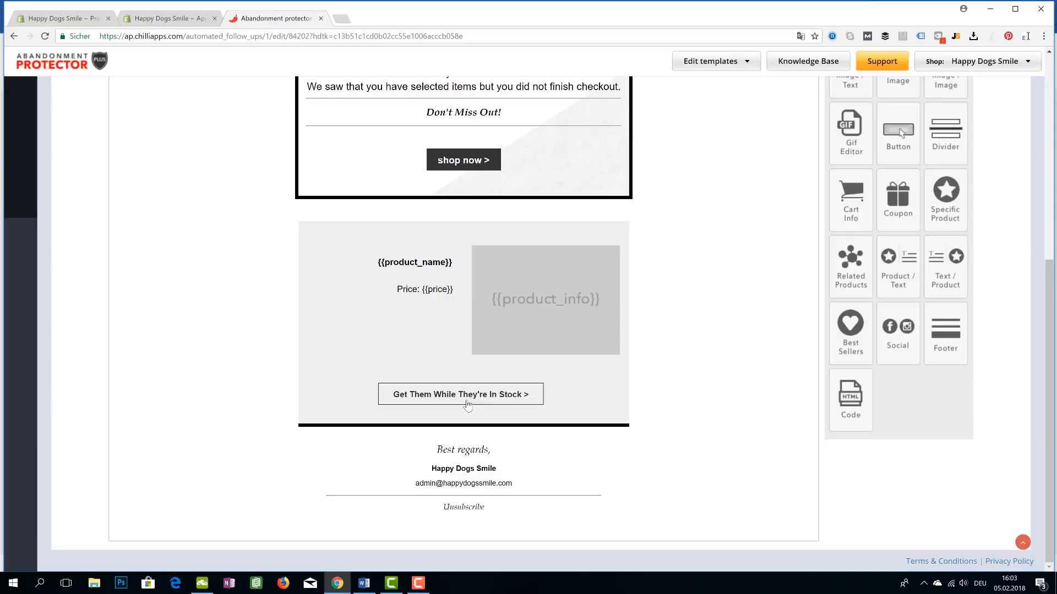
scroll(698, 448, "up", 5)
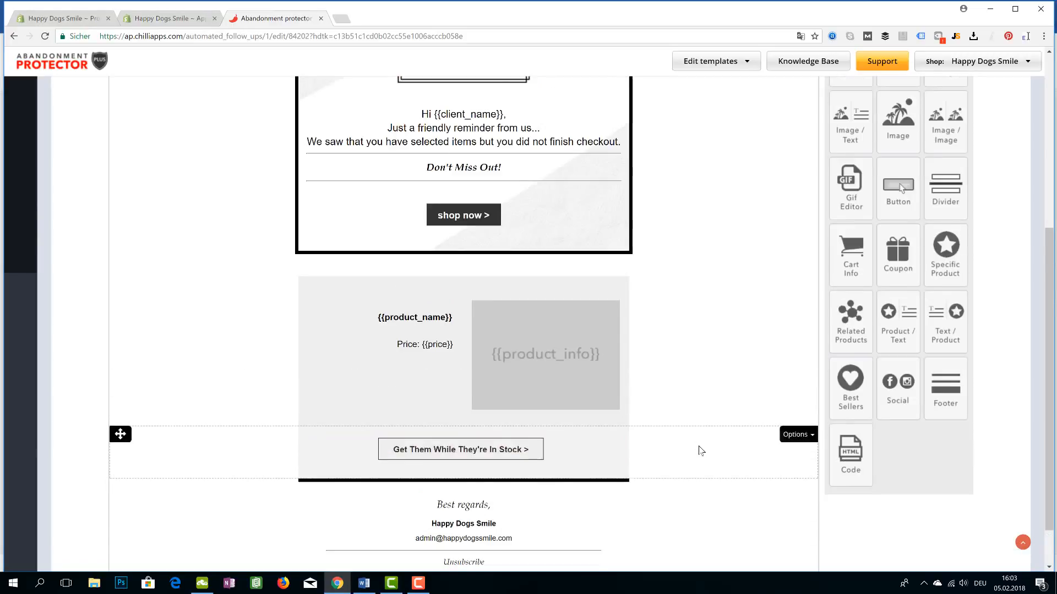
scroll(698, 451, "down", 5)
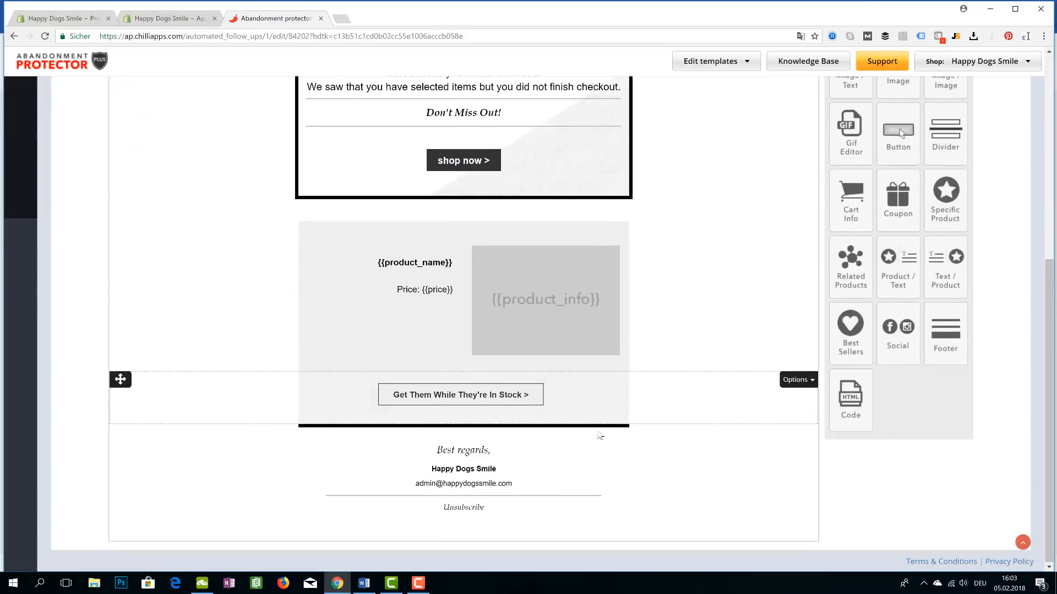
scroll(512, 488, "up", 6)
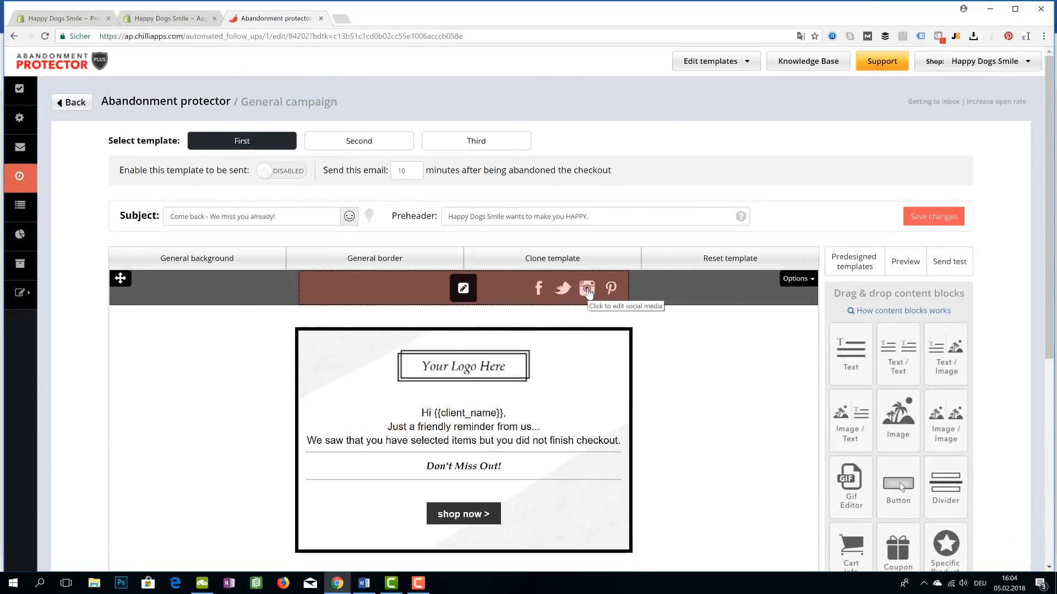
left_click(582, 295)
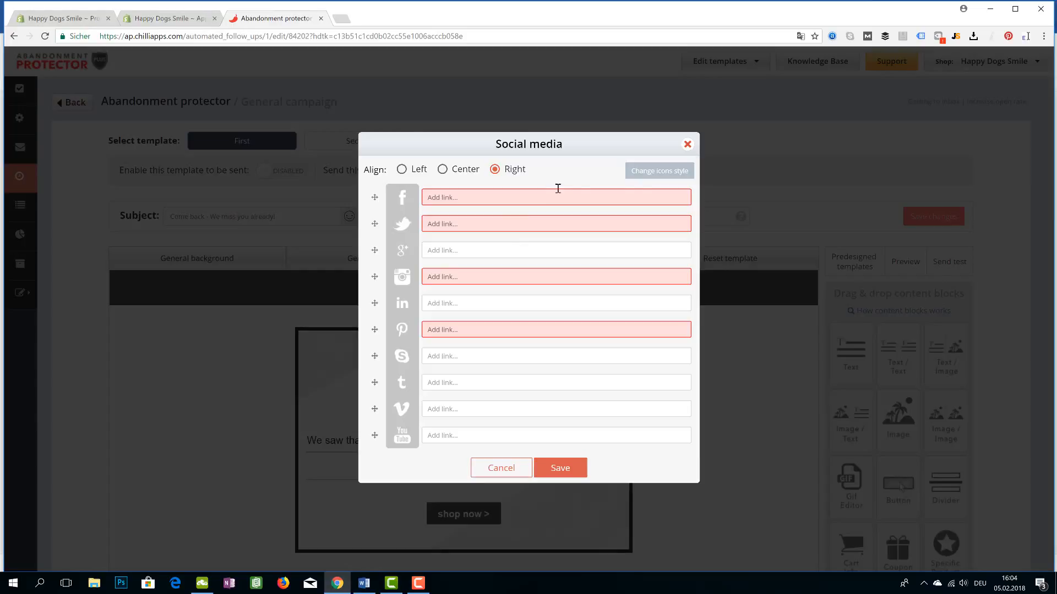
left_click(689, 146)
scroll(691, 297, "down", 1)
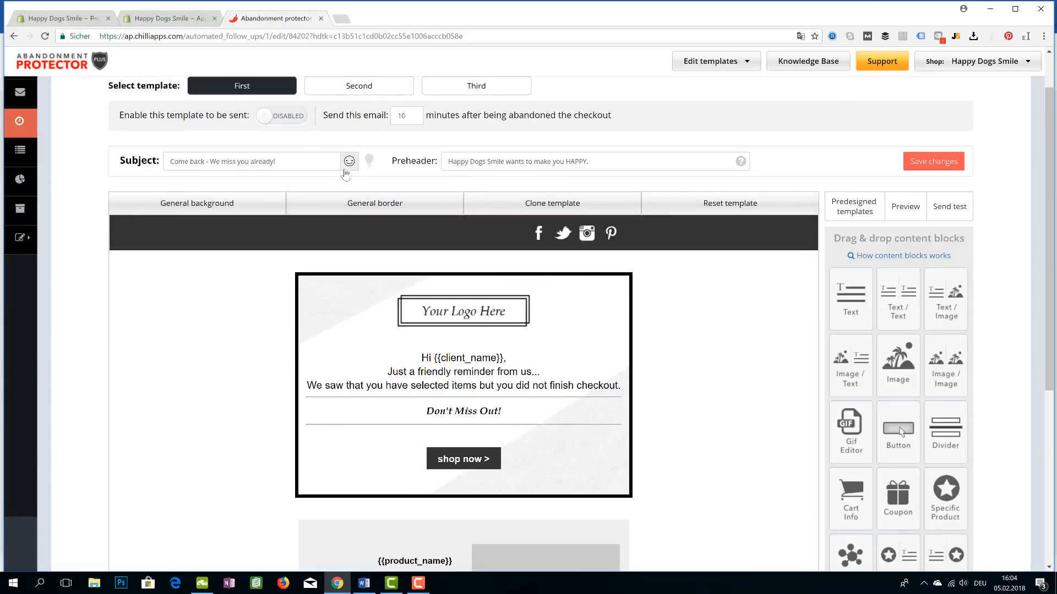
scroll(306, 207, "up", 1)
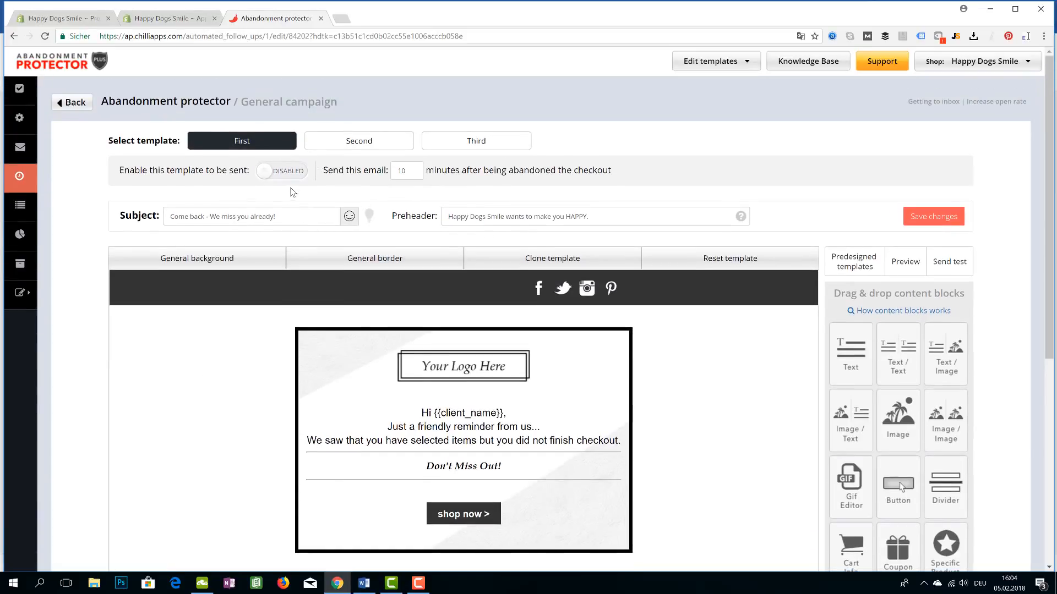
left_click(286, 172)
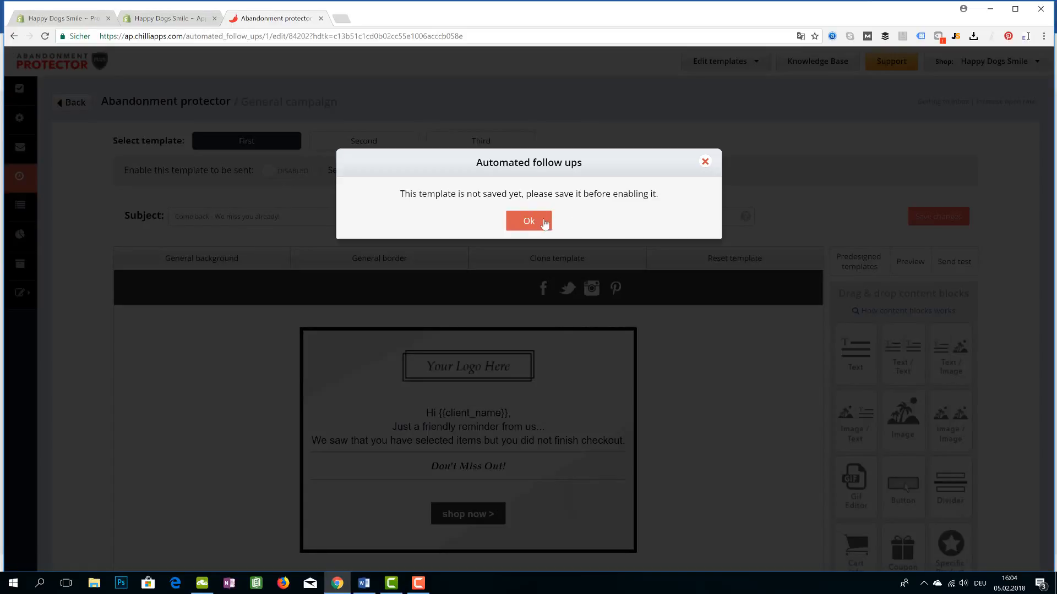
left_click(528, 221)
left_click(925, 221)
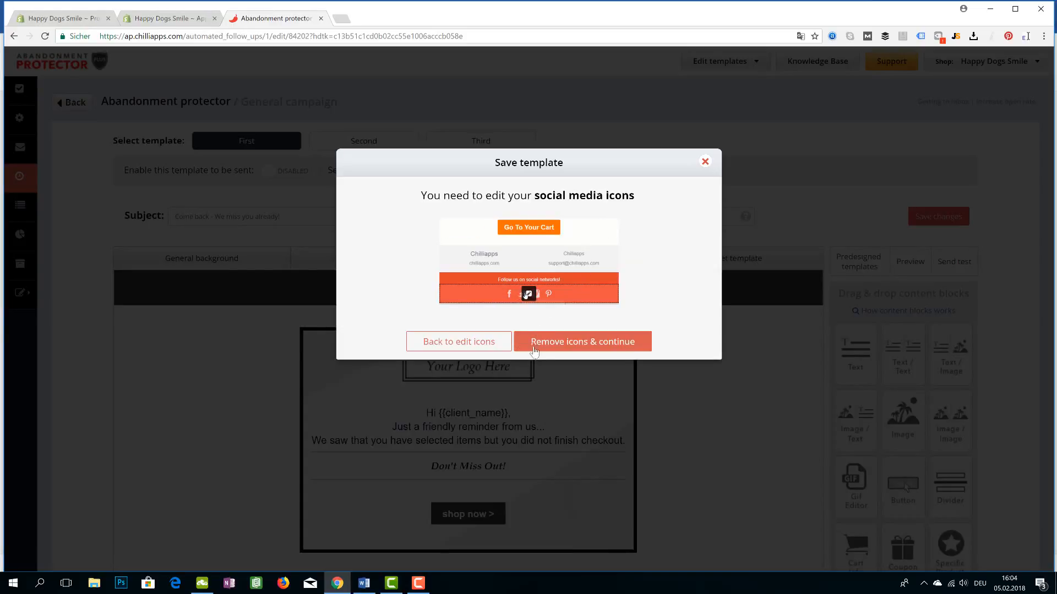
left_click(704, 161)
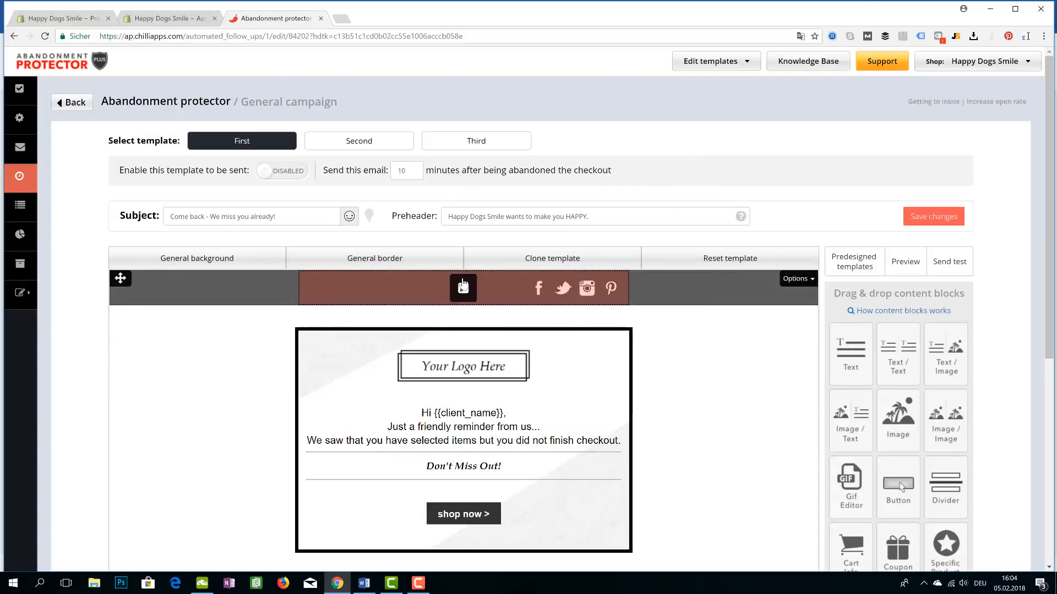
Scroll through the edited first email template to review it
scroll(344, 397, "down", 1)
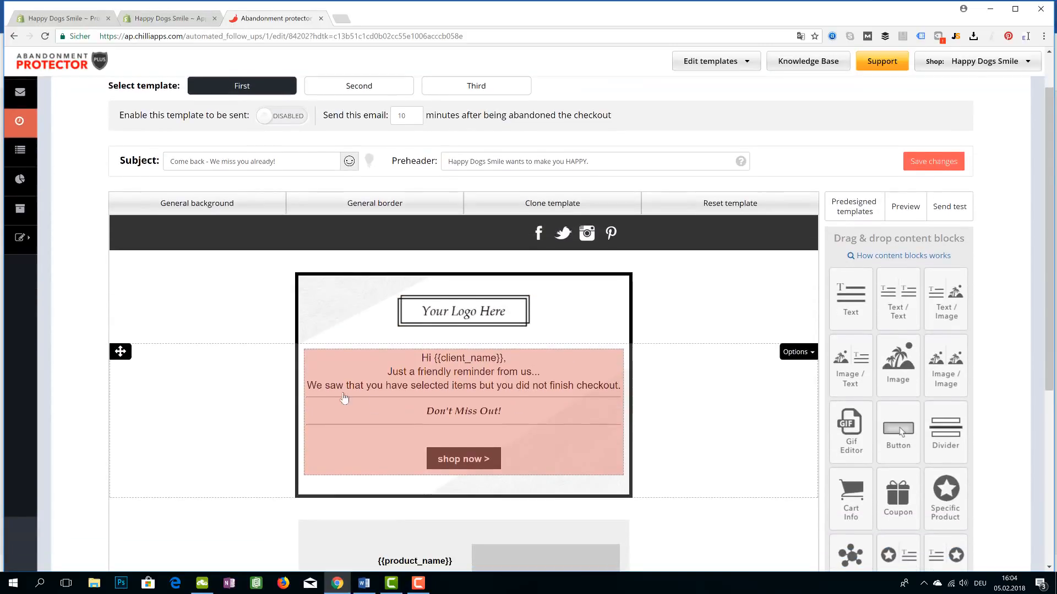
scroll(331, 394, "down", 1)
scroll(285, 388, "down", 2)
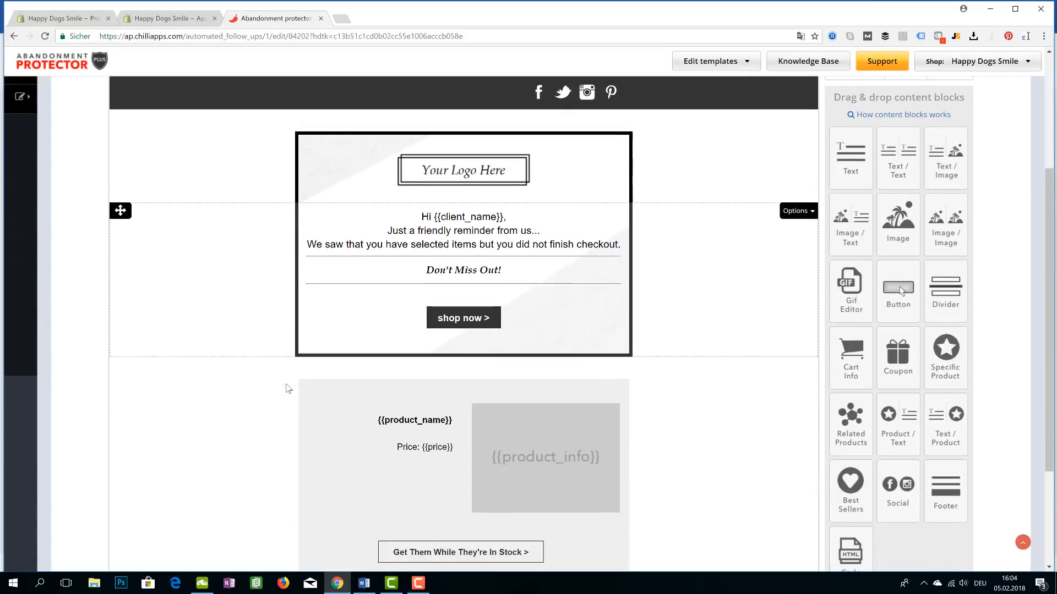
scroll(287, 388, "down", 2)
scroll(288, 386, "up", 6)
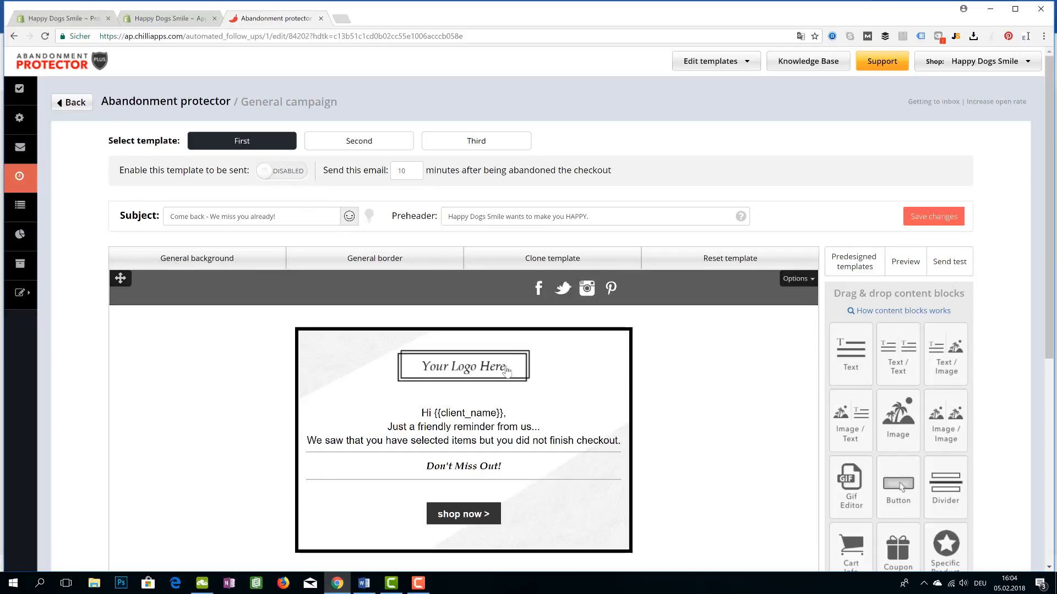
scroll(500, 424, "down", 1)
scroll(498, 421, "down", 5)
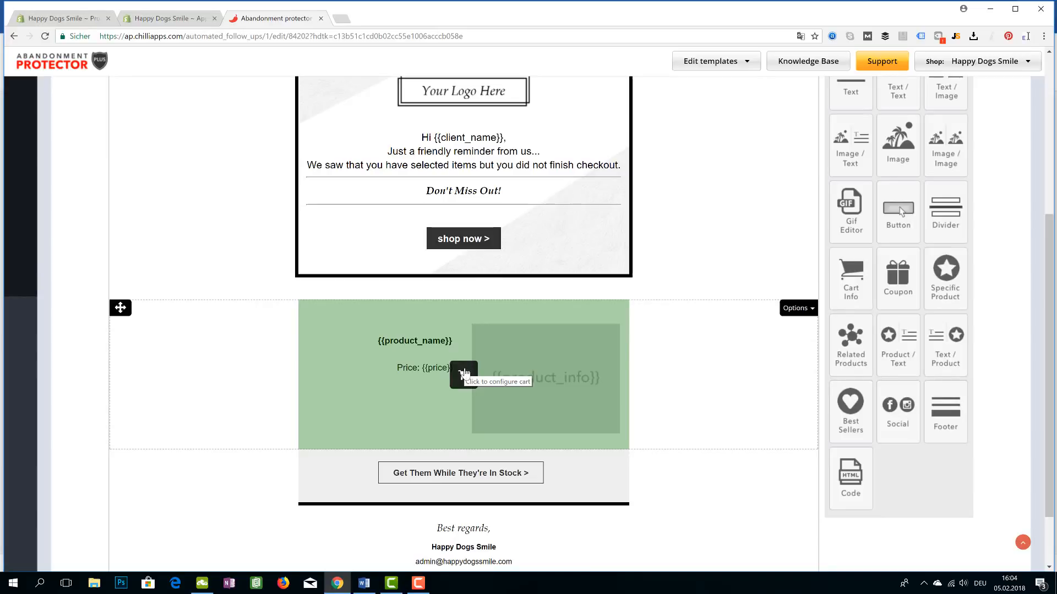
scroll(464, 373, "up", 5)
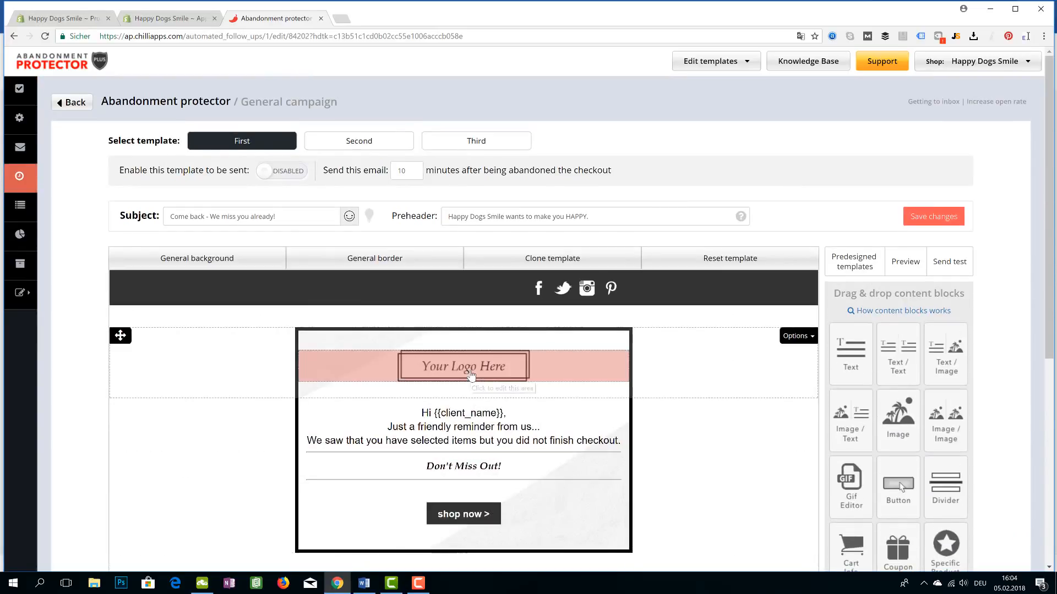
Bring up the Word store setup checklist showing items 11 to 16
mouse_move(38, 297)
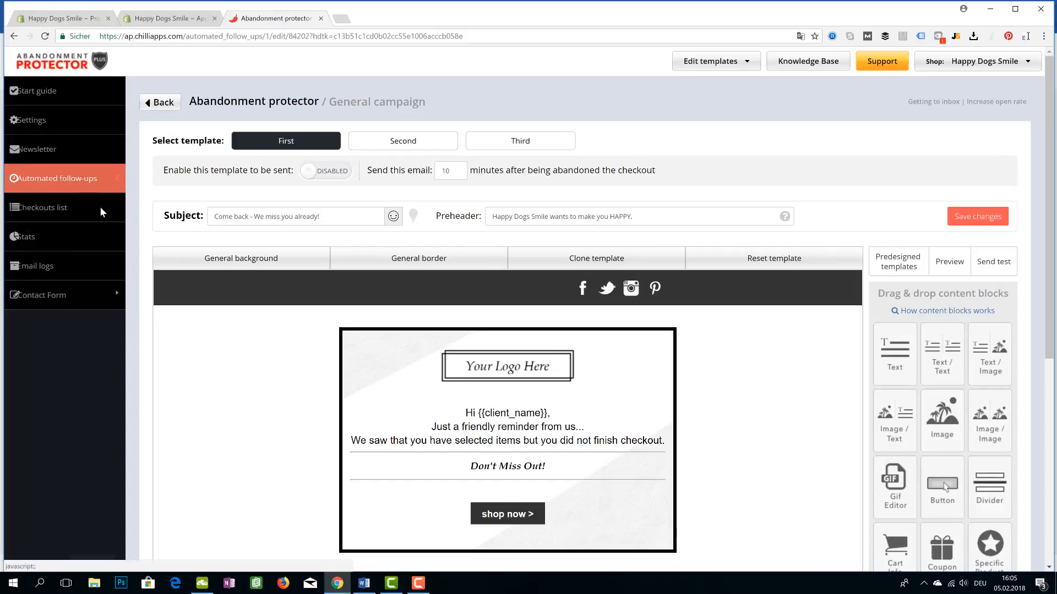
mouse_move(34, 235)
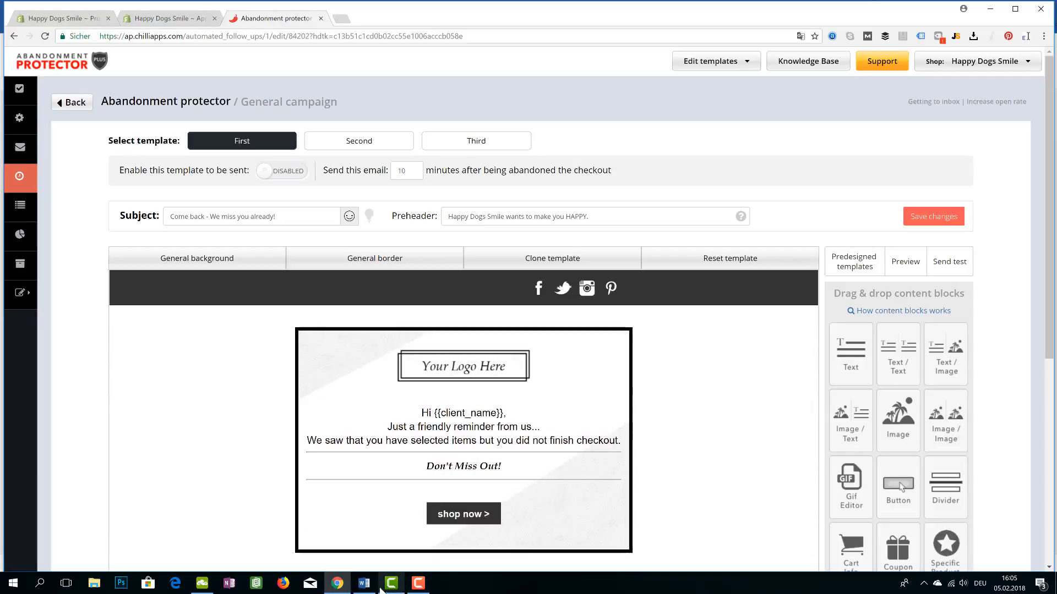
left_click(364, 583)
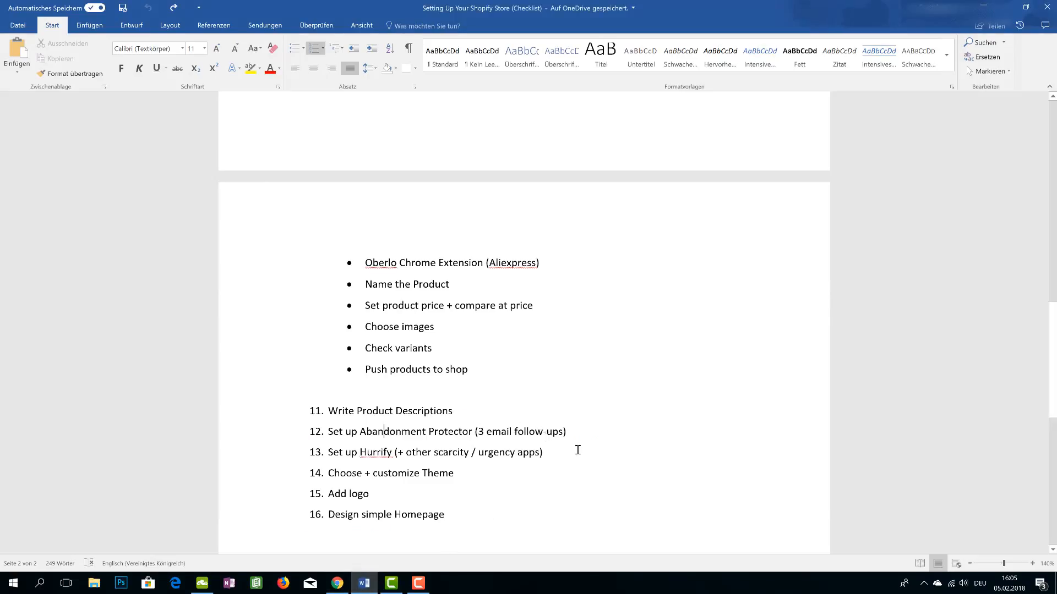
Check the Word checklist around item 13, then go back to the email editor in Chrome
scroll(578, 450, "down", 2)
left_click_drag(569, 370, 449, 380)
left_click(452, 381)
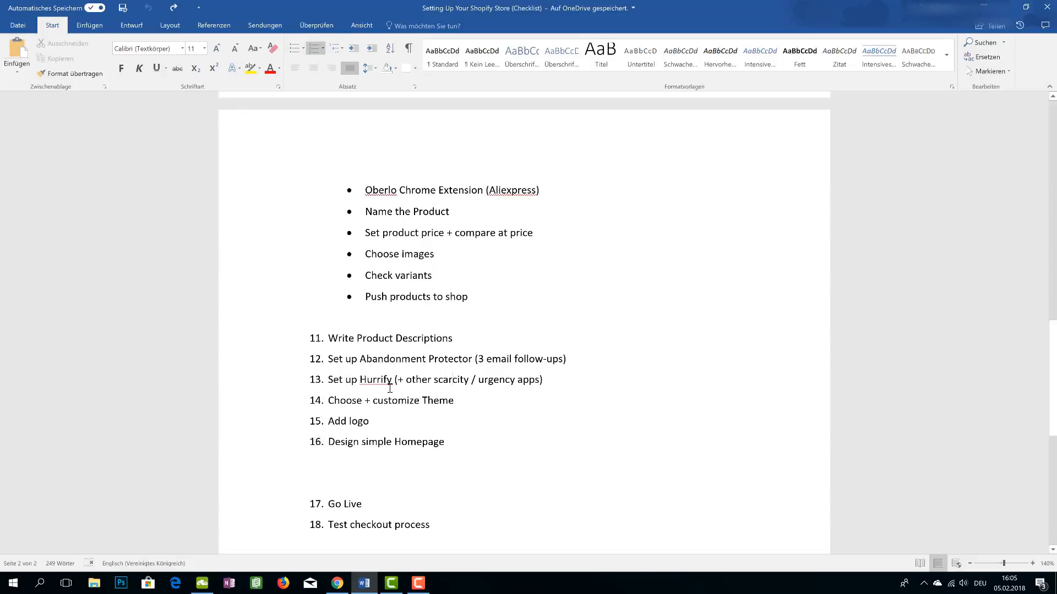
left_click(337, 582)
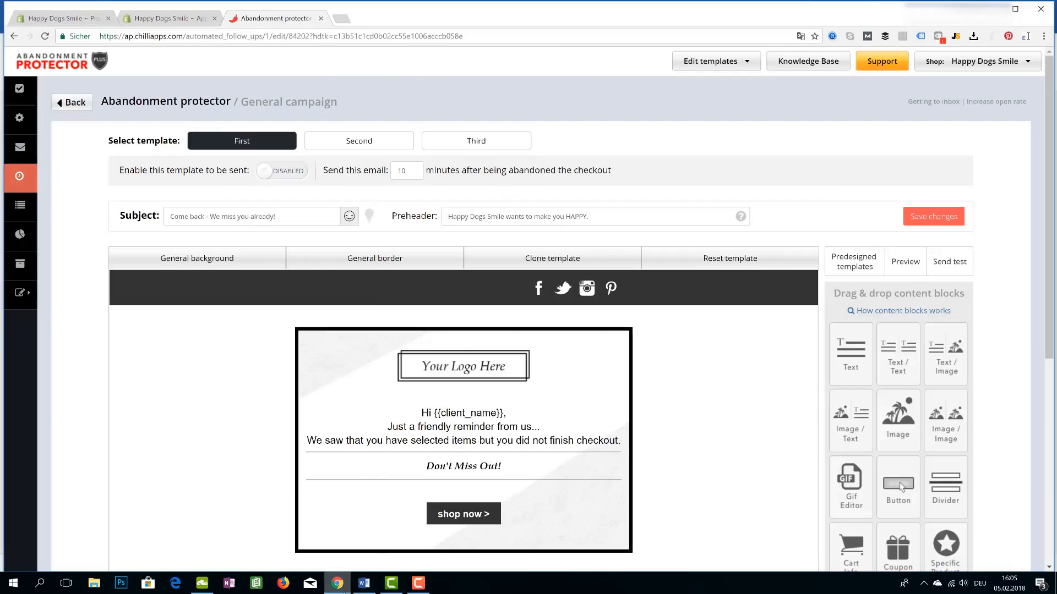